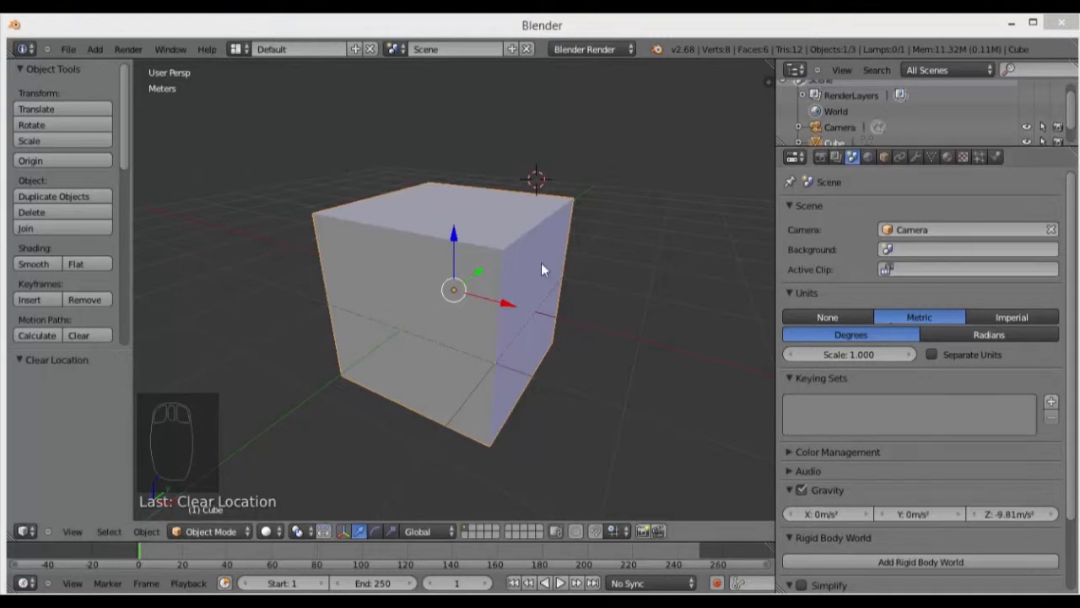
- Place the 3D cursor just beside the default cube and examine the cube from several angles and distances
click(599, 262)
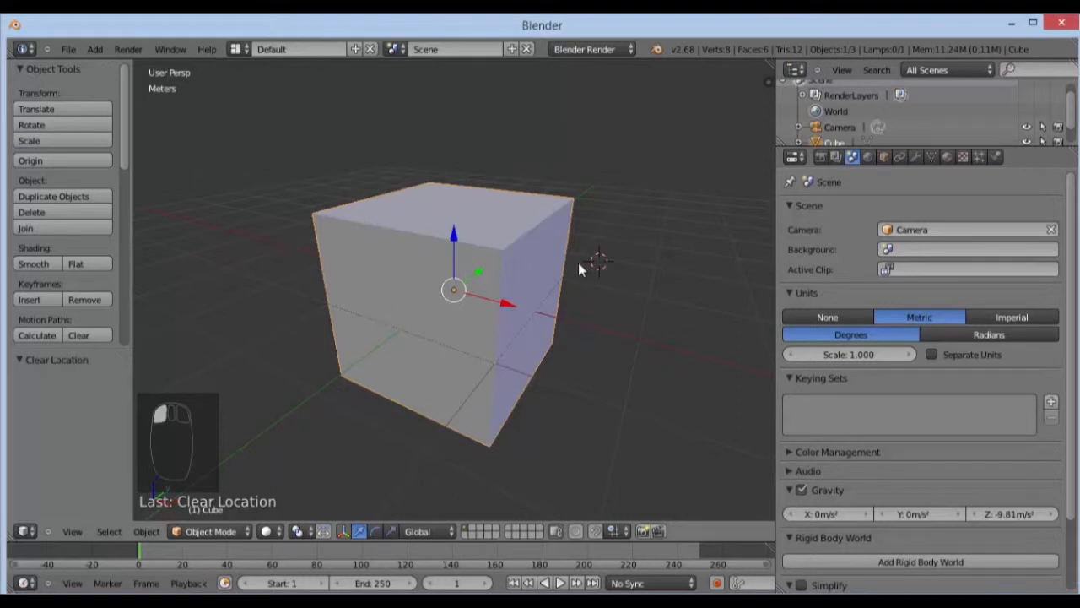
middle_drag(578, 263, 515, 345)
scroll(540, 308, down, 3)
scroll(547, 302, down, 3)
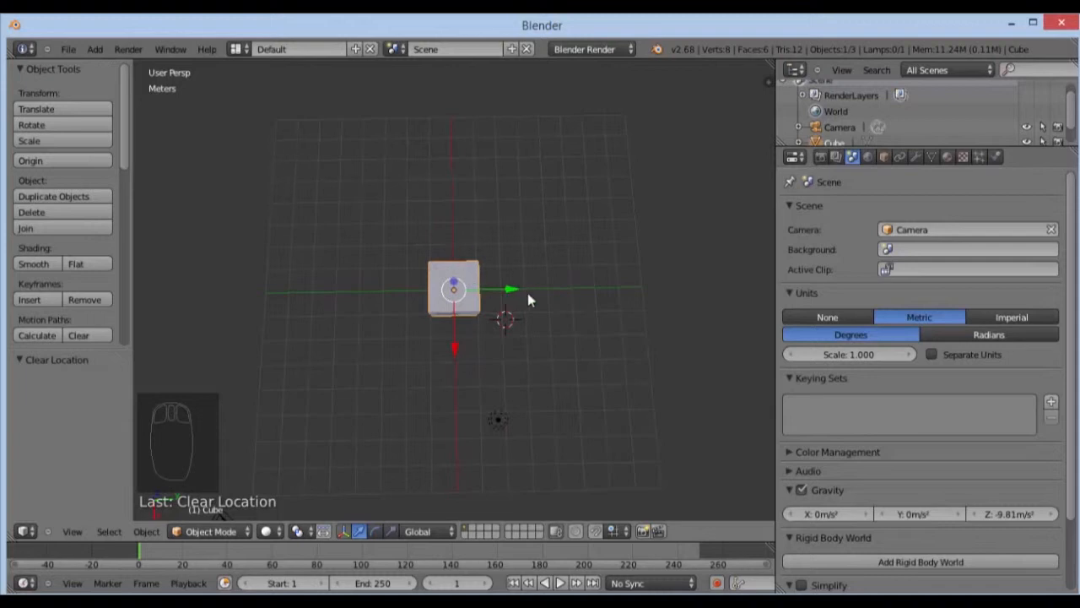
middle_drag(528, 295, 613, 296)
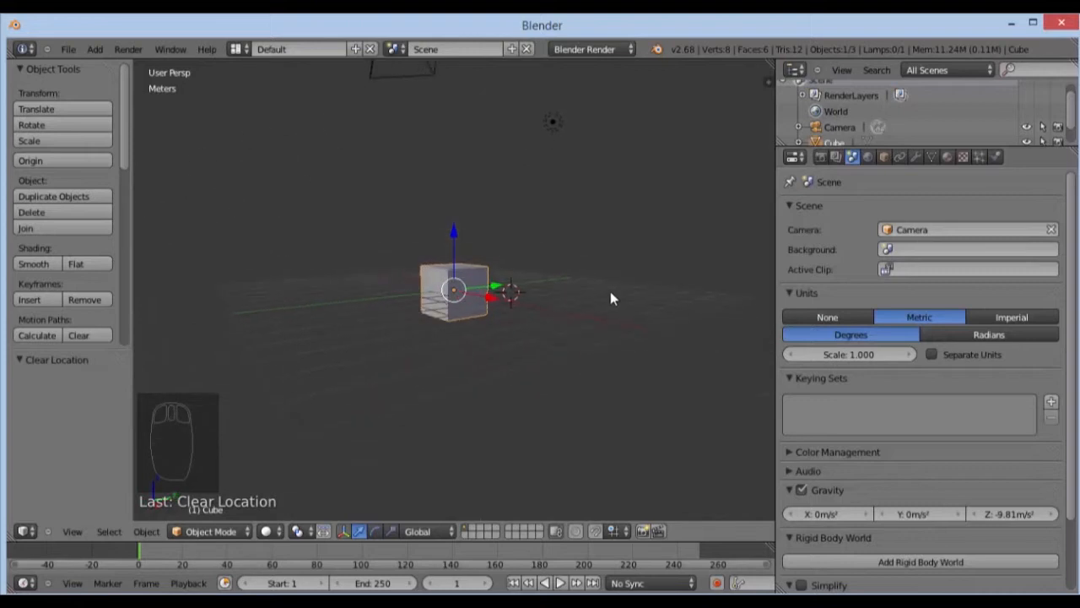
middle_drag(451, 337, 496, 361)
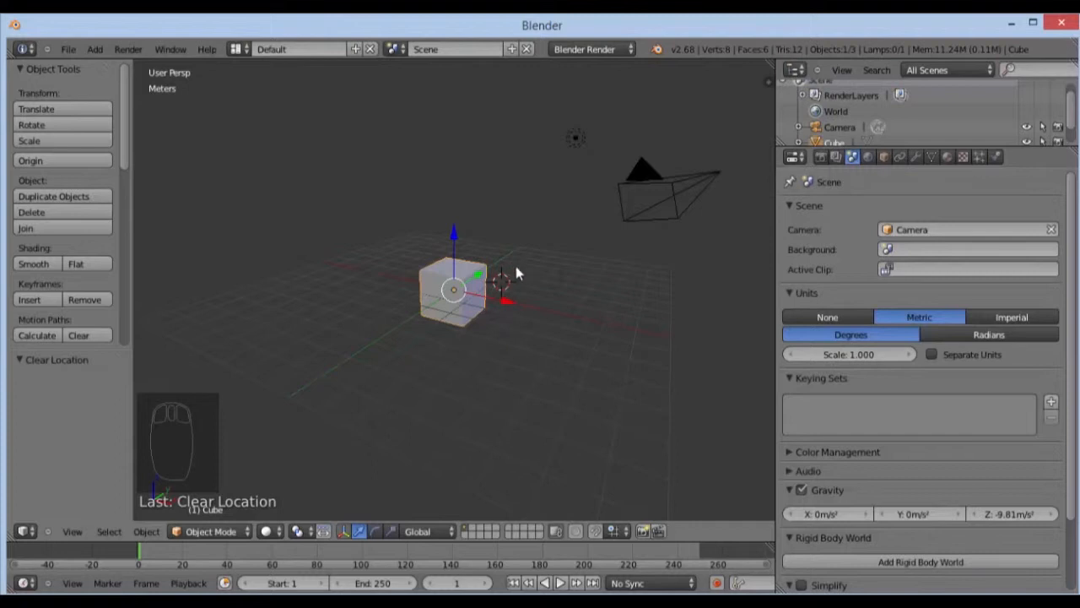
scroll(521, 267, up, 4)
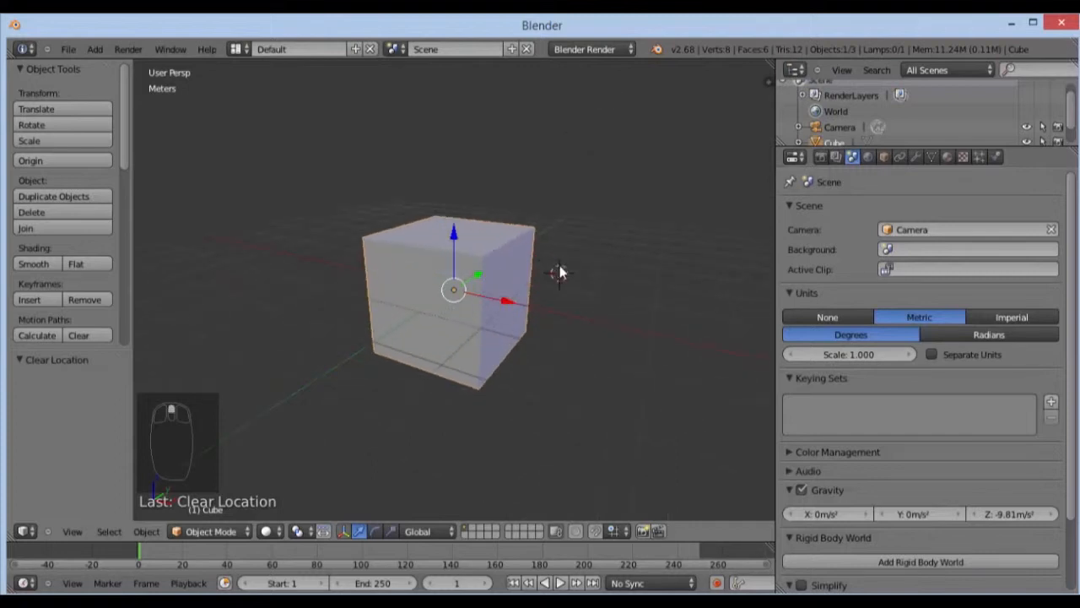
middle_drag(582, 270, 471, 328)
middle_drag(557, 292, 482, 310)
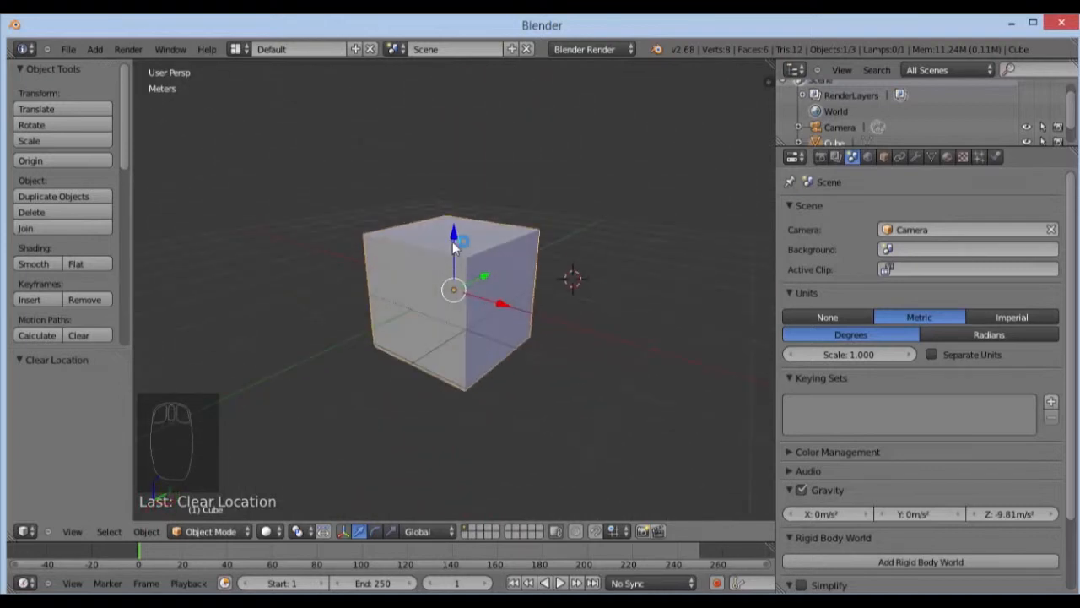
scroll(456, 243, down, 2)
scroll(465, 244, up, 2)
scroll(543, 287, down, 3)
middle_drag(544, 285, 561, 301)
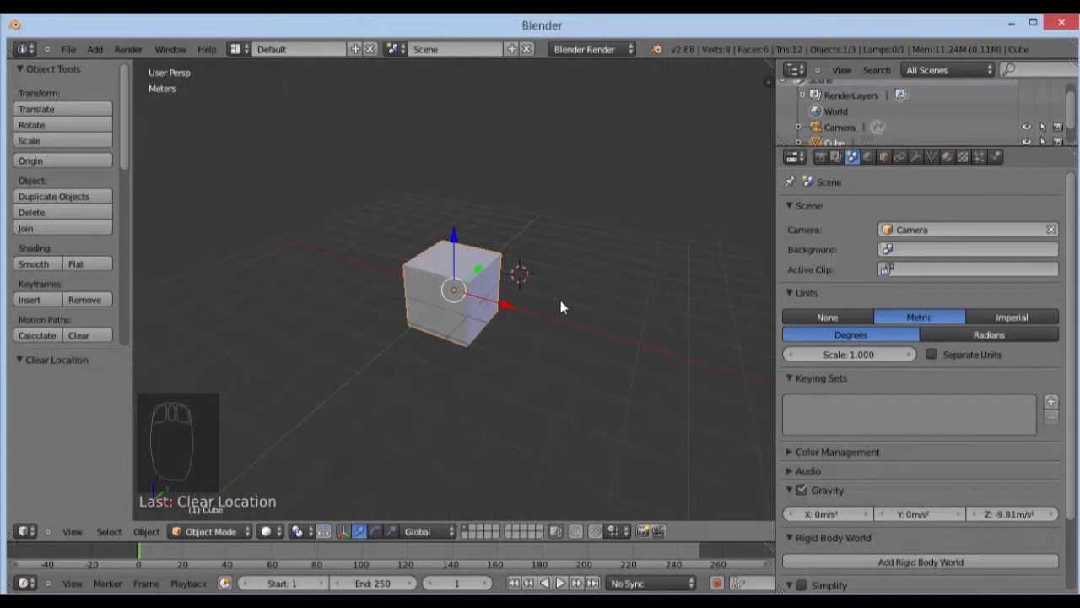
- Display the cube's transform properties with its location, rotation, scale and dimensions next to the 3D view
key(n)
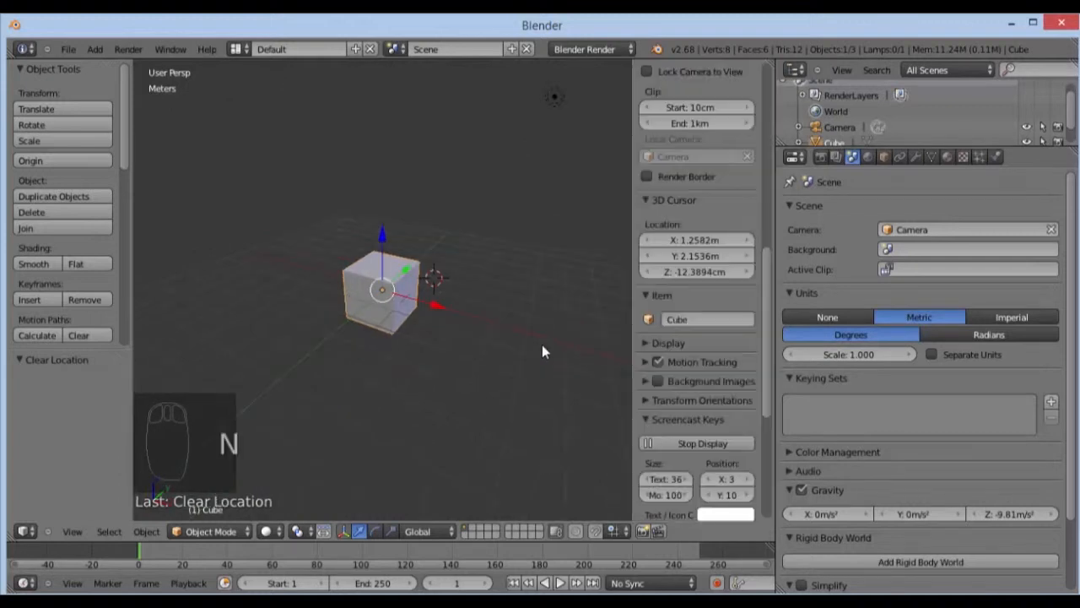
mouse_move(769, 274)
mouse_down()
mouse_move(780, 88)
mouse_move(769, 70)
mouse_up()
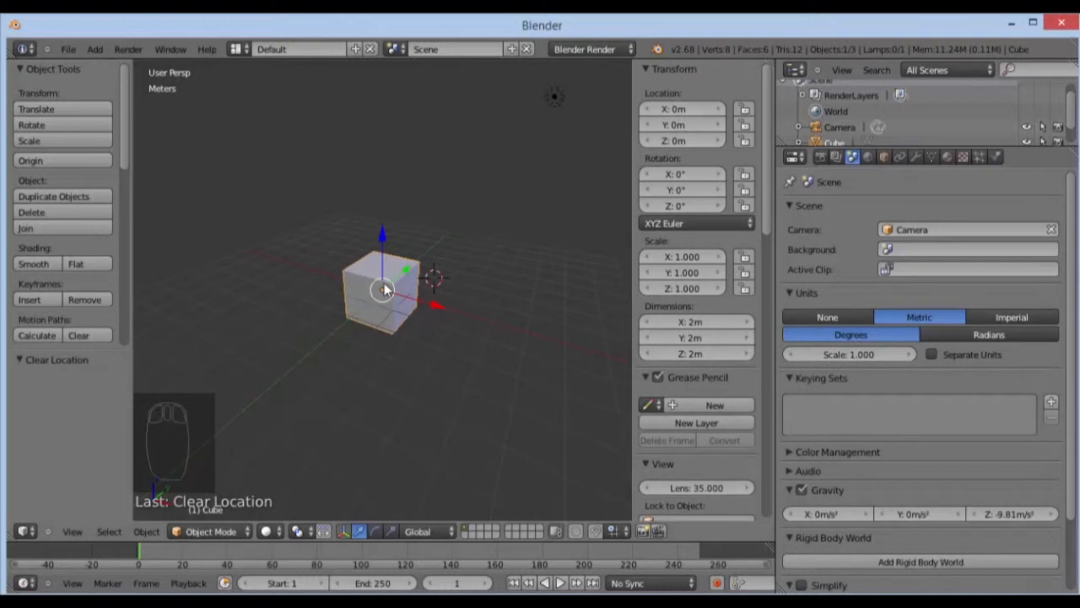
scroll(390, 272, up, 2)
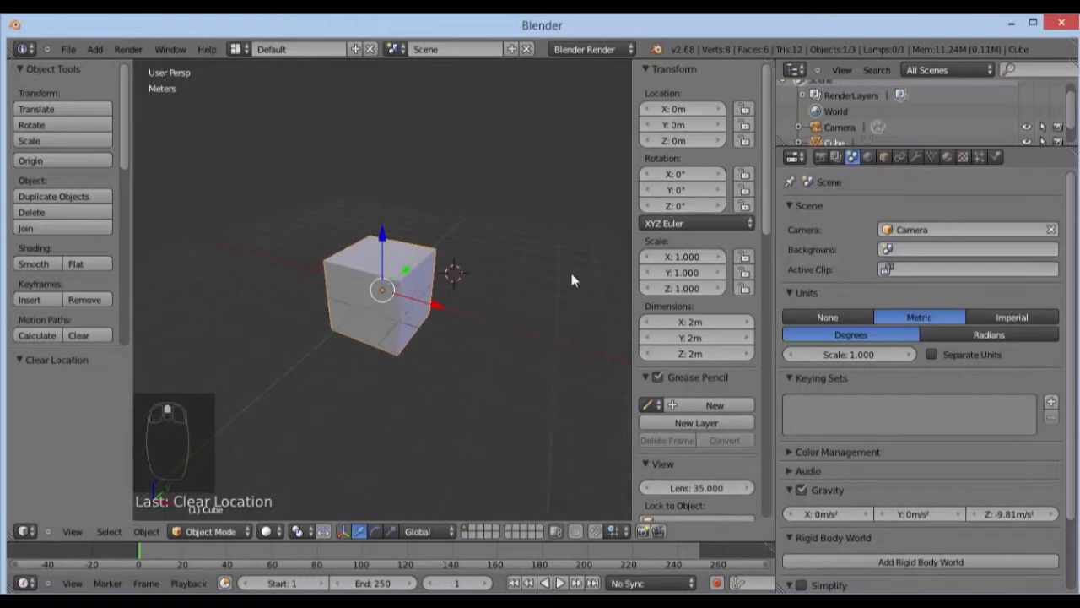
- Set the scene's unit system to None
click(827, 318)
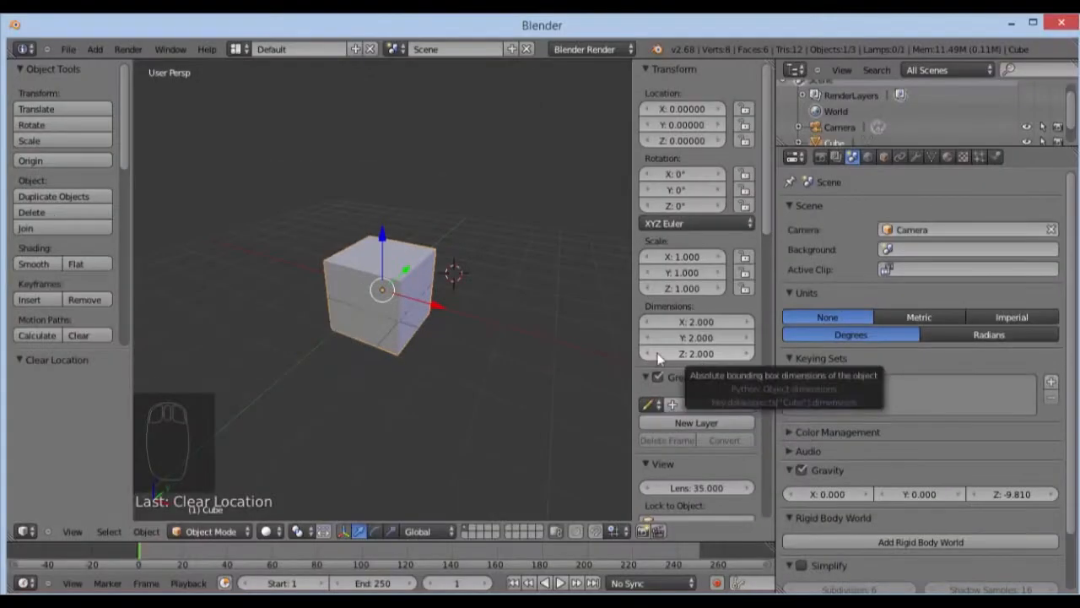
scroll(458, 292, up, 1)
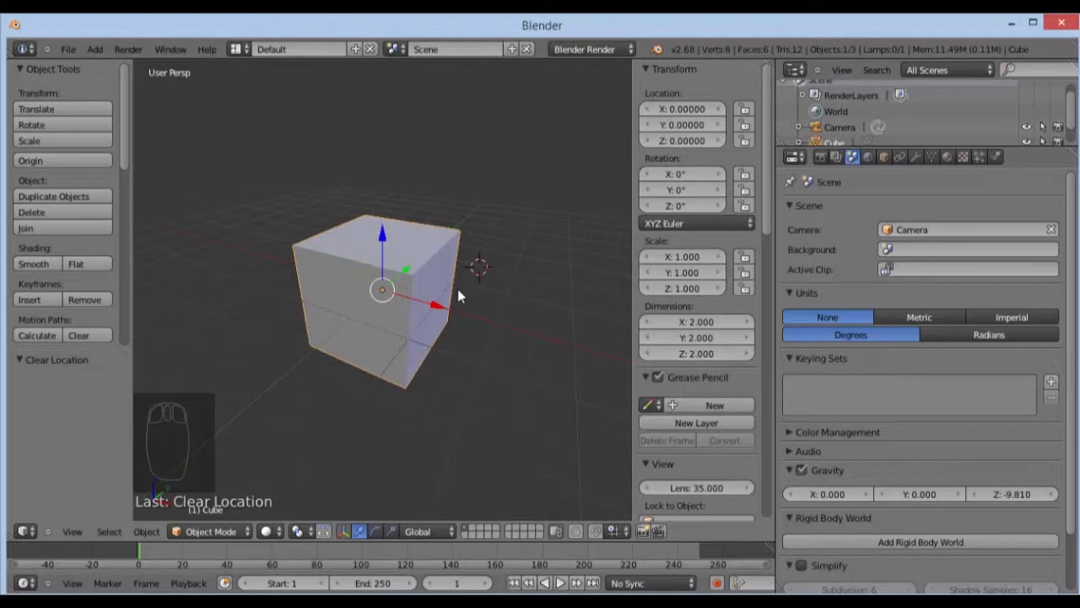
- Examine the cube in top perspective view and at an angle, and switch to top orthographic view
key(KP_7)
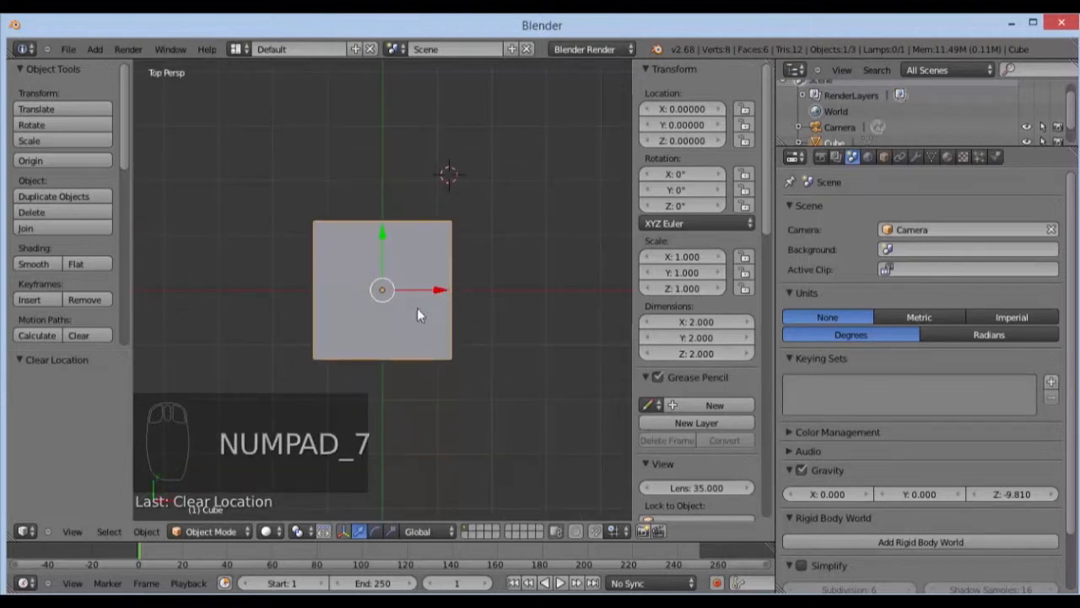
scroll(396, 261, up, 3)
scroll(414, 213, down, 1)
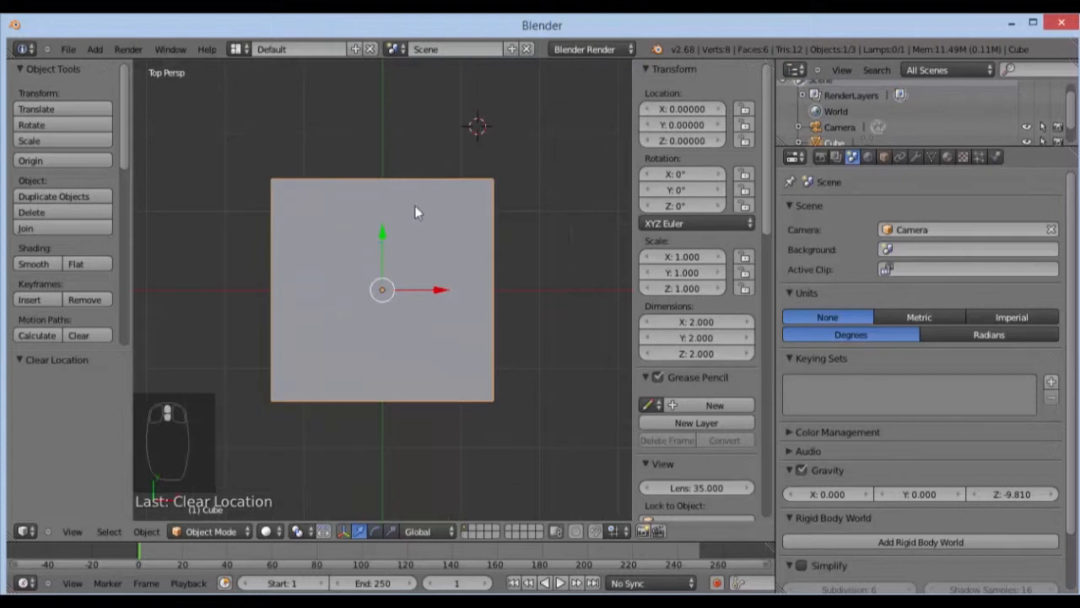
scroll(414, 211, down, 1)
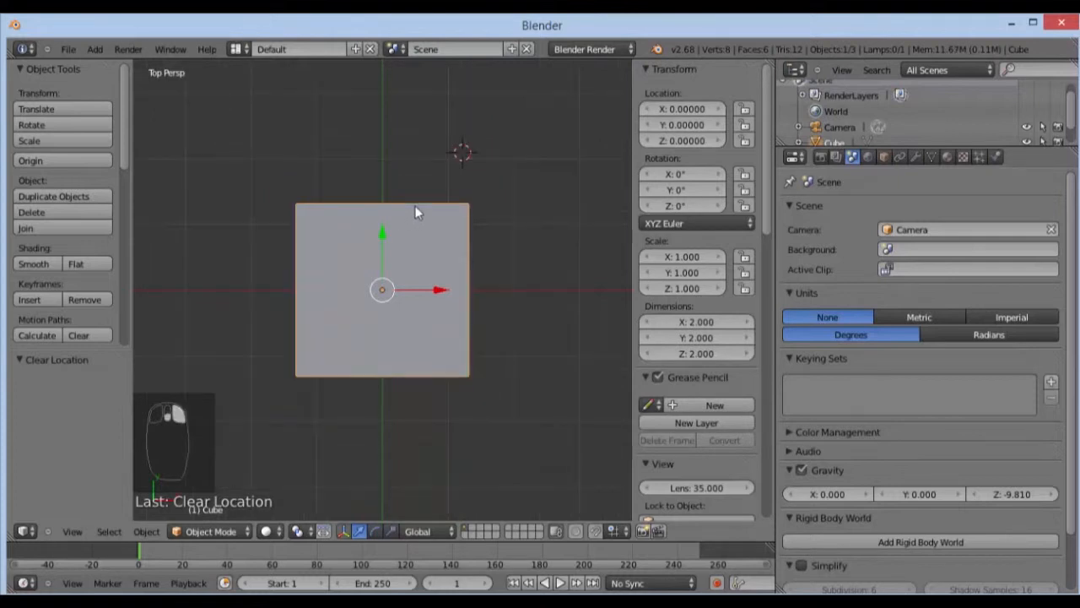
middle_drag(414, 213, 425, 271)
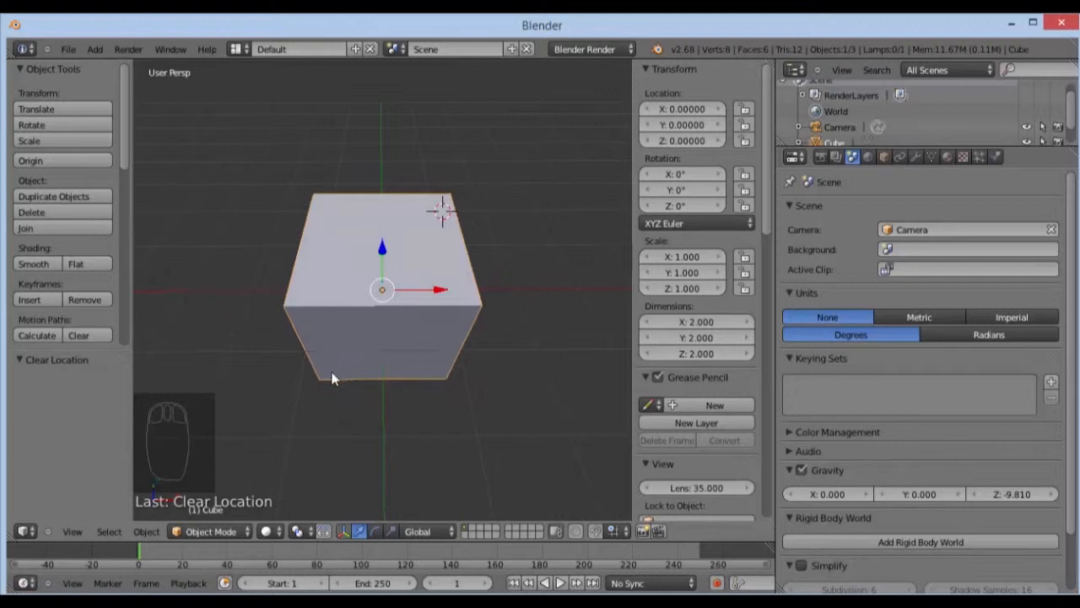
scroll(332, 374, up, 3)
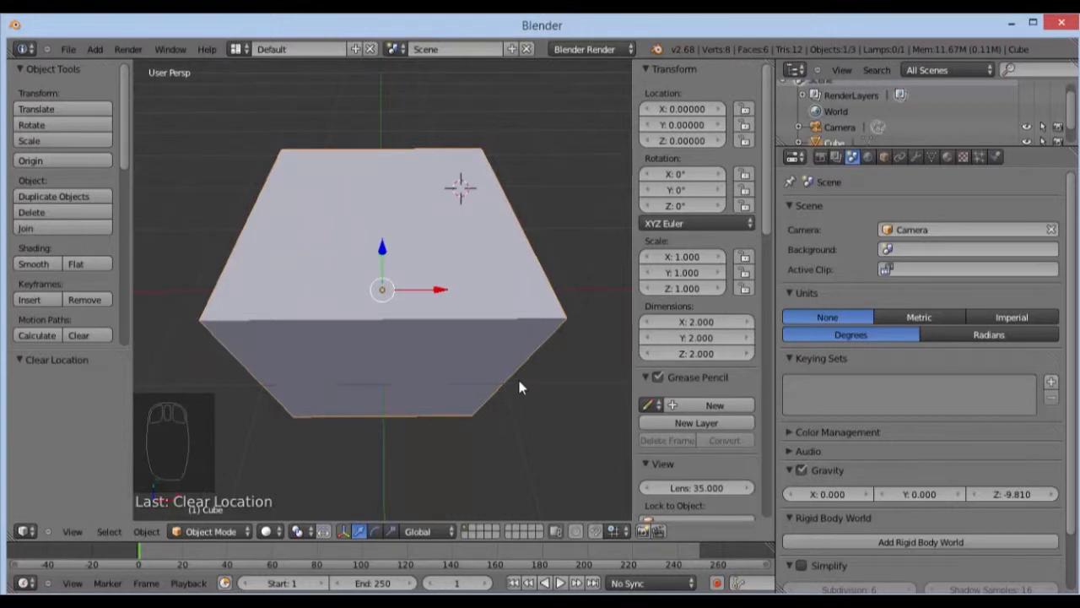
key(KP_7)
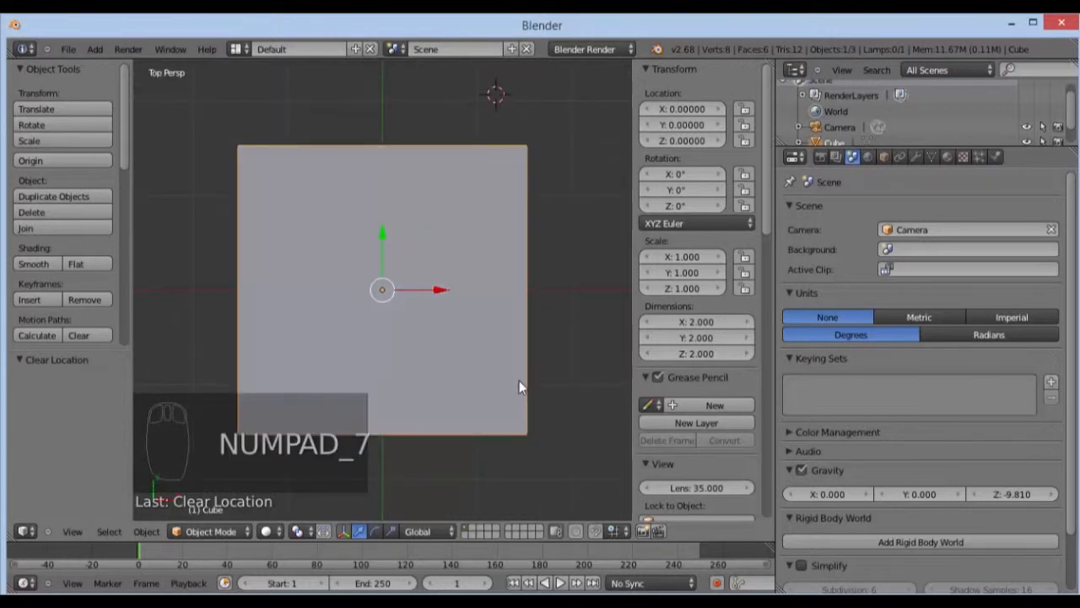
key(KP_5)
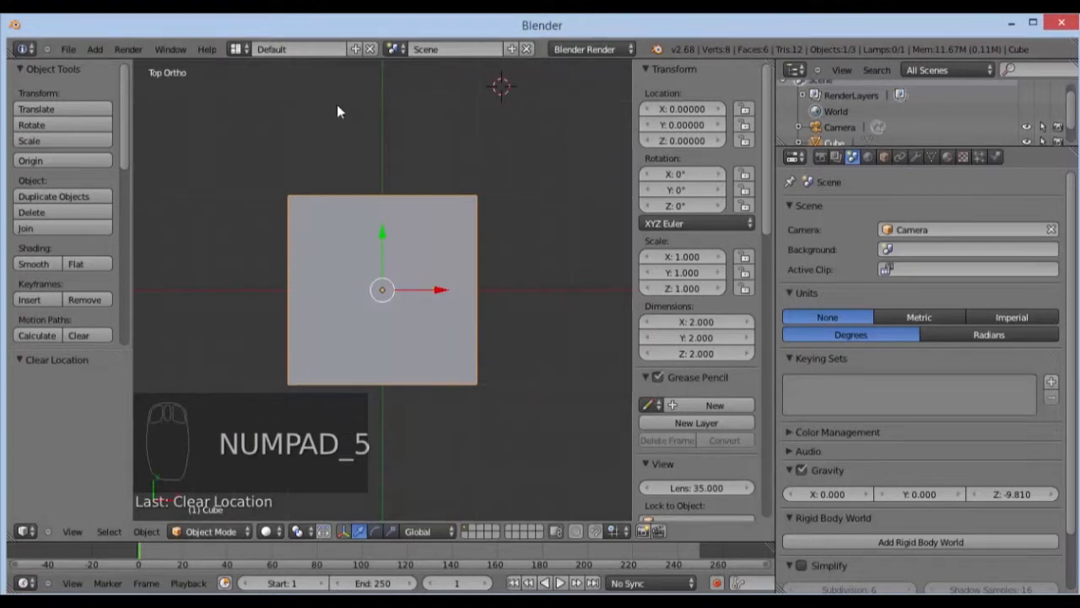
- Compare the cube in orthographic and perspective projection, and return to top orthographic view for a closer look at its scale
scroll(320, 152, up, 2)
middle_drag(301, 149, 321, 193)
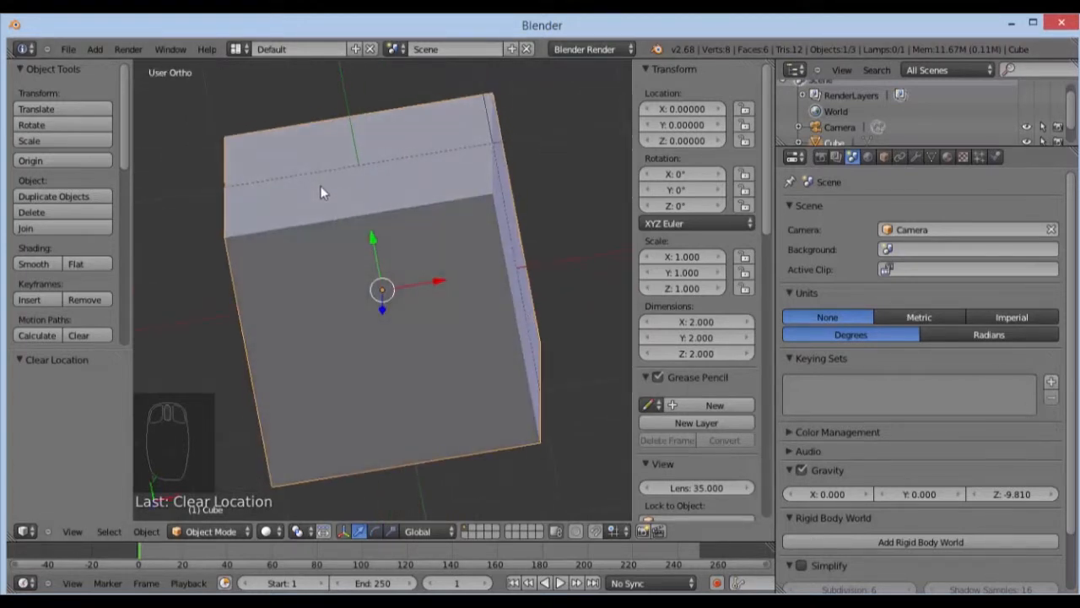
key(KP_5)
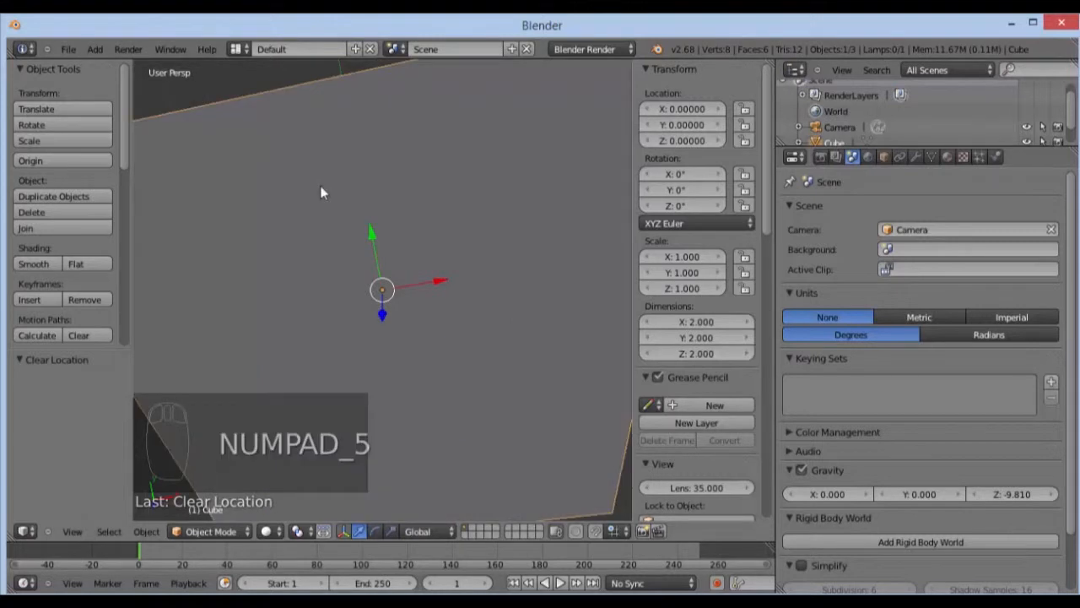
key(KP_5)
key(KP_7)
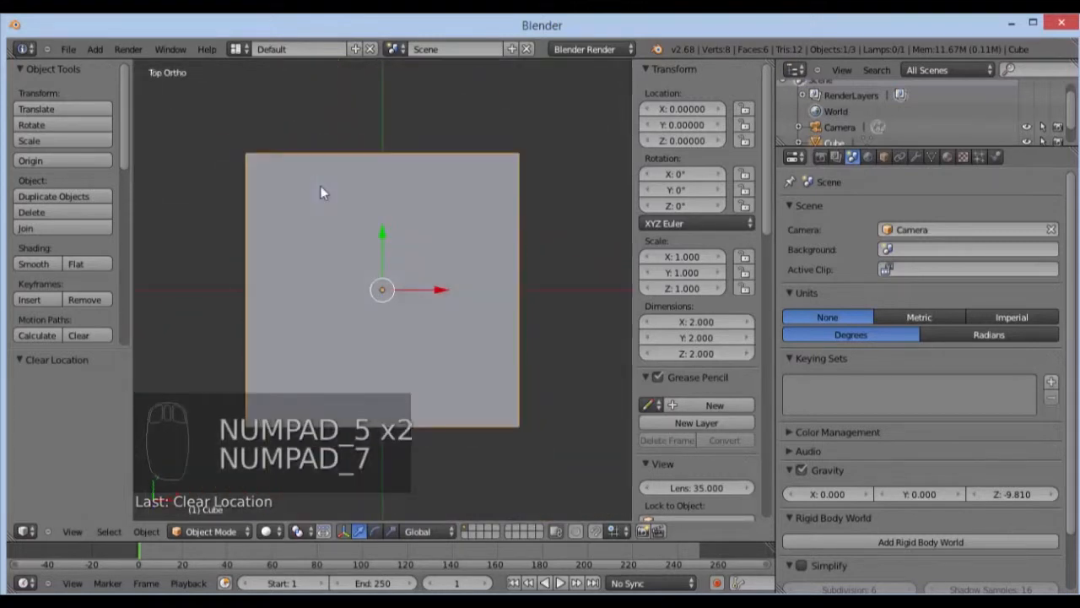
shift+middle_drag(217, 173, 263, 232)
scroll(295, 222, up, 1)
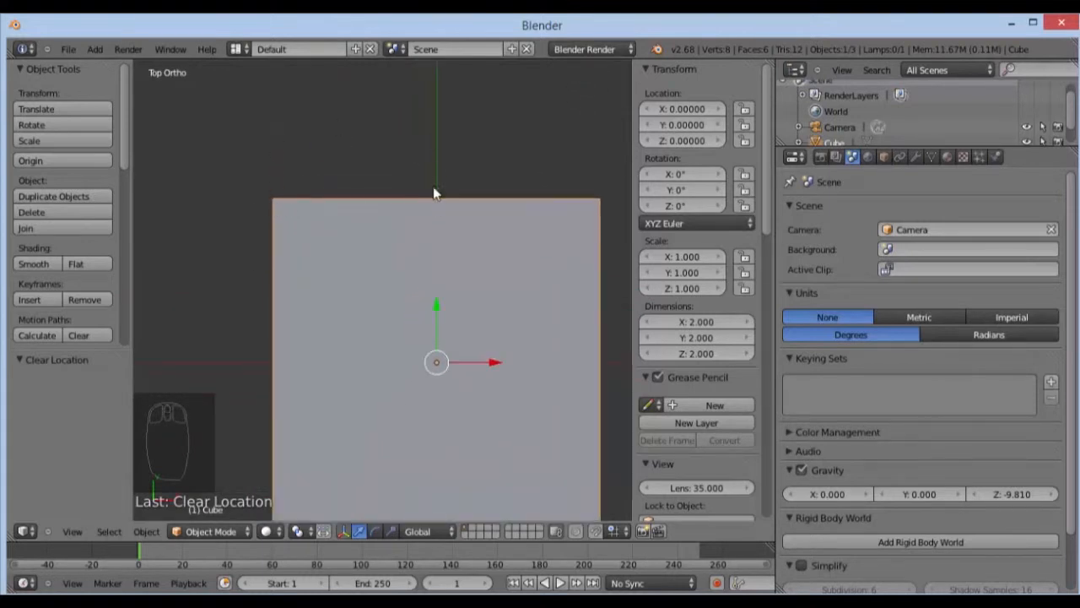
scroll(450, 190, down, 8)
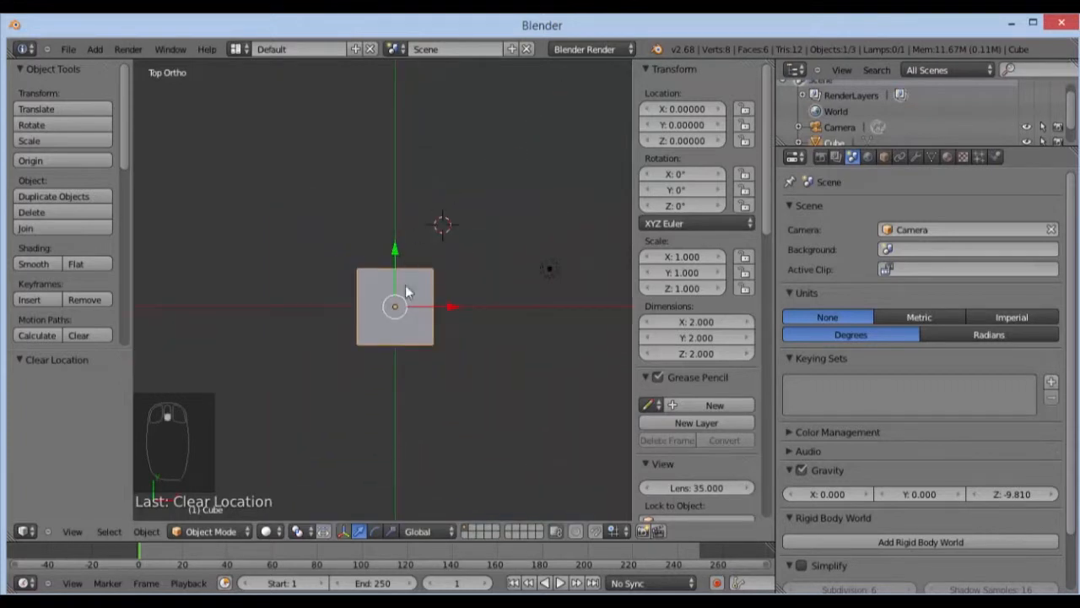
scroll(418, 284, up, 4)
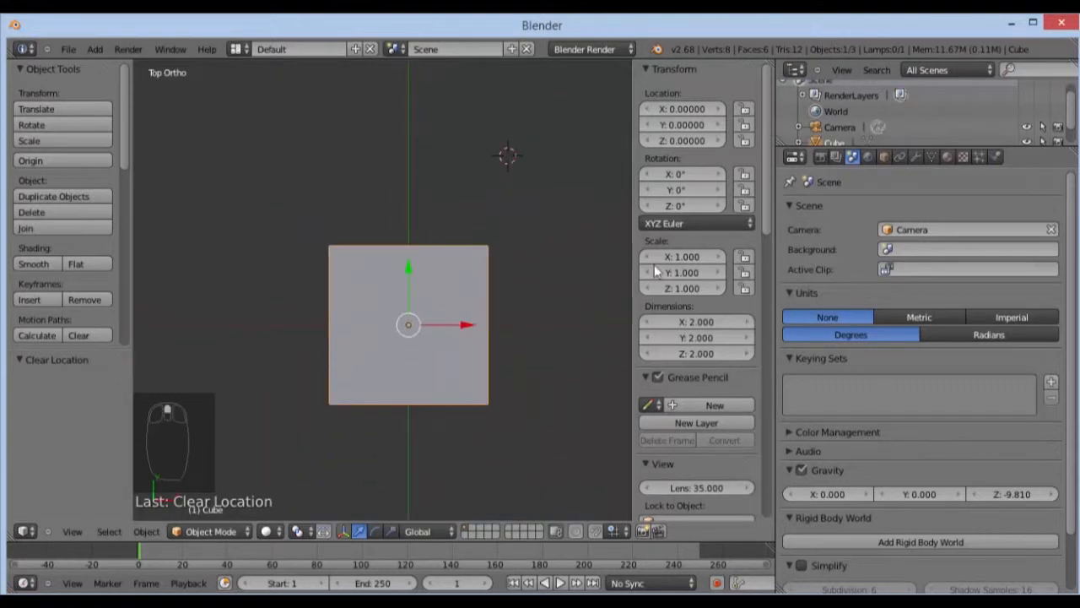
- Set the unit system in the scene properties to Metric
click(823, 160)
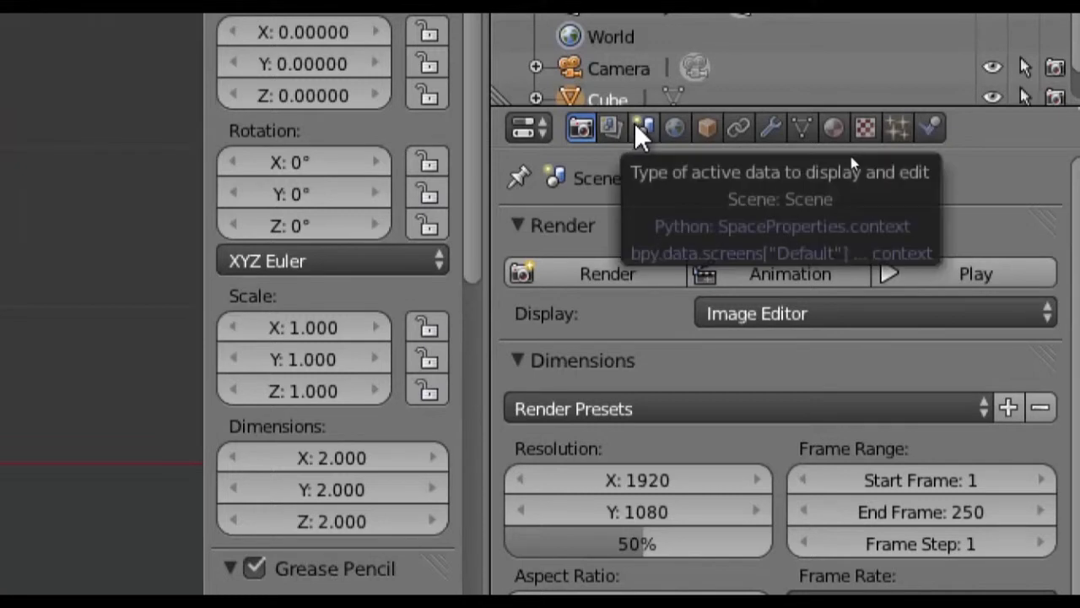
click(645, 133)
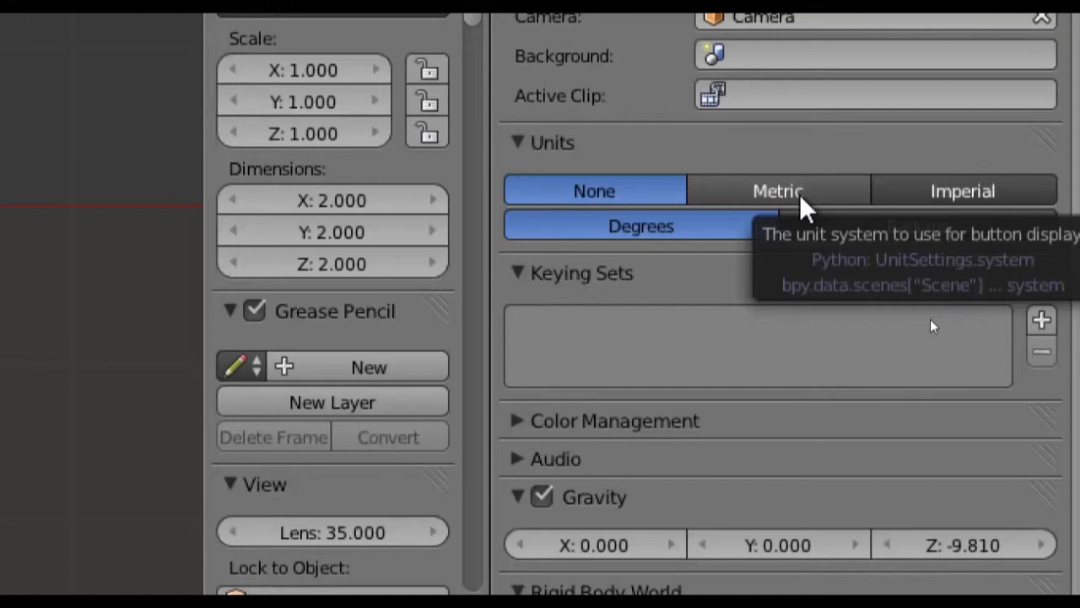
click(802, 198)
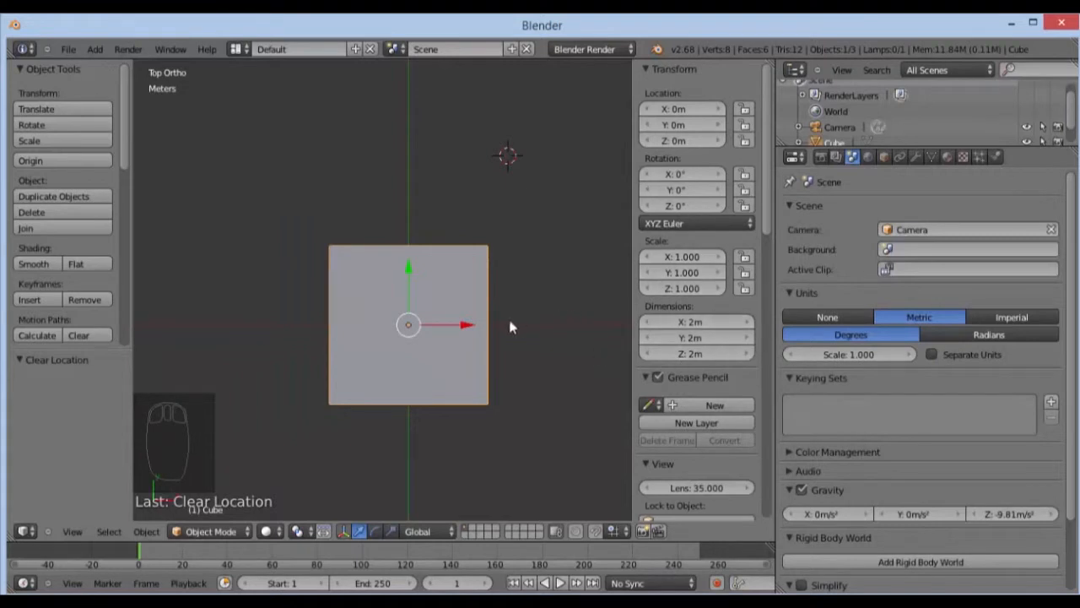
scroll(510, 325, up, 2)
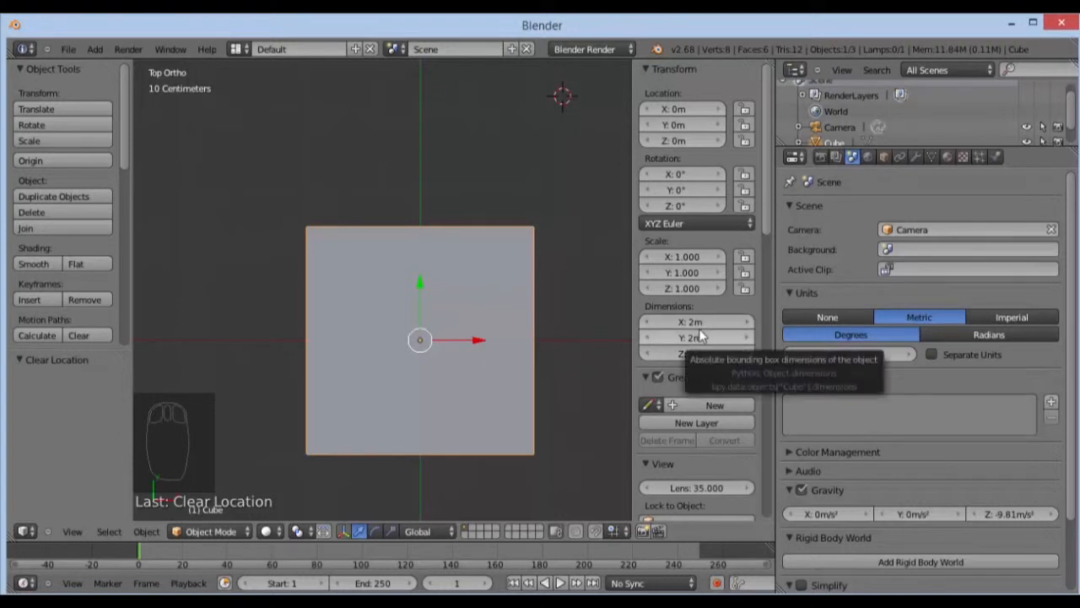
- Inspect the cube with metric units from several angles, and restore the top orthographic view to check the grid unit
middle_drag(540, 375, 542, 268)
middle_drag(464, 299, 374, 431)
middle_drag(356, 338, 440, 358)
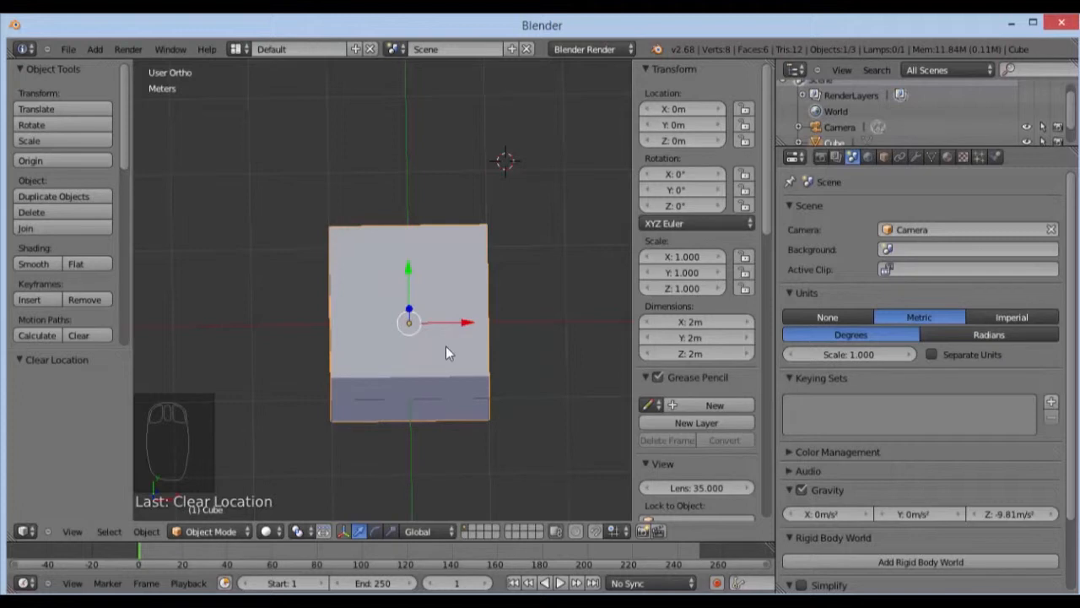
key(KP_7)
key(KP_5)
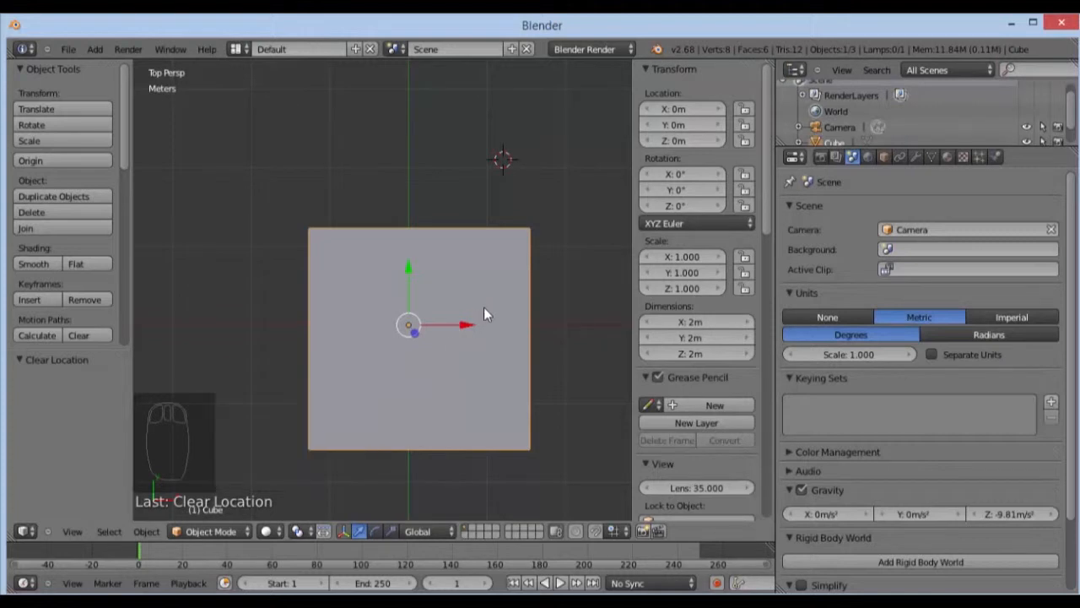
key(KP_5)
scroll(474, 422, up, 3)
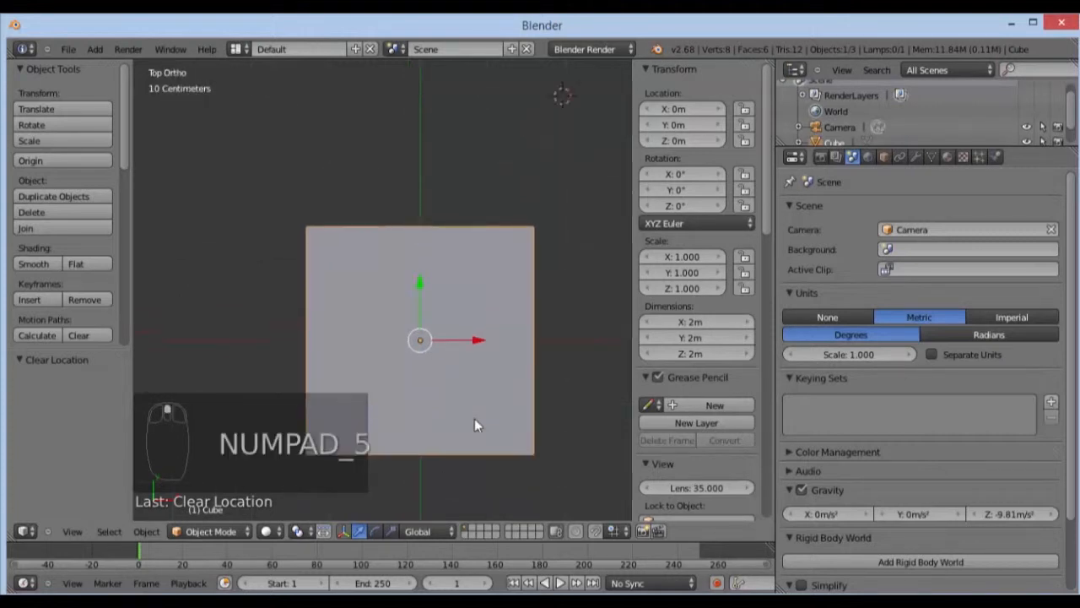
scroll(511, 255, down, 1)
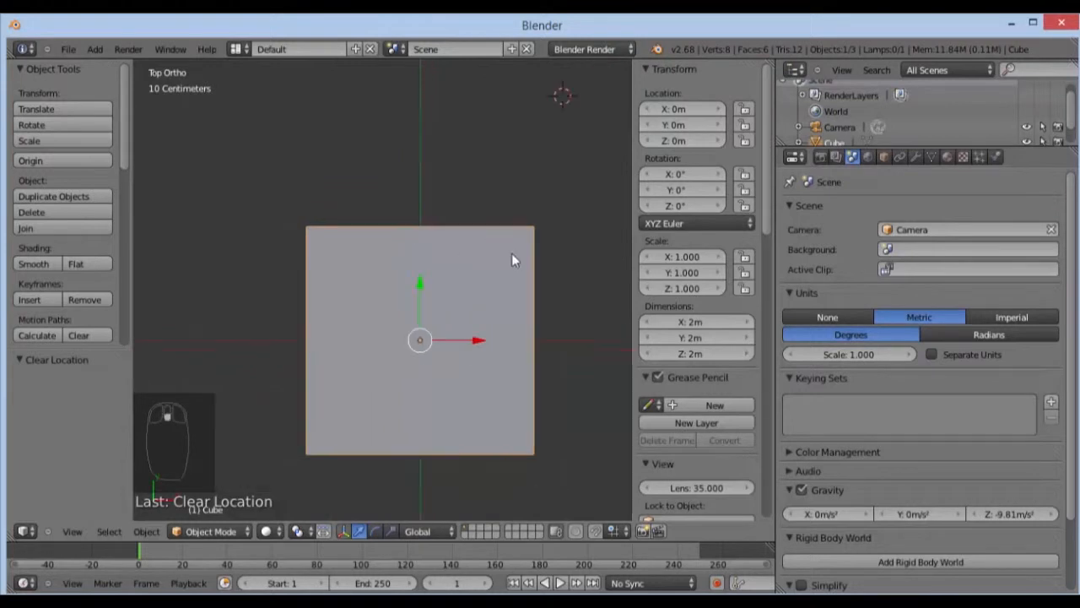
scroll(510, 255, down, 1)
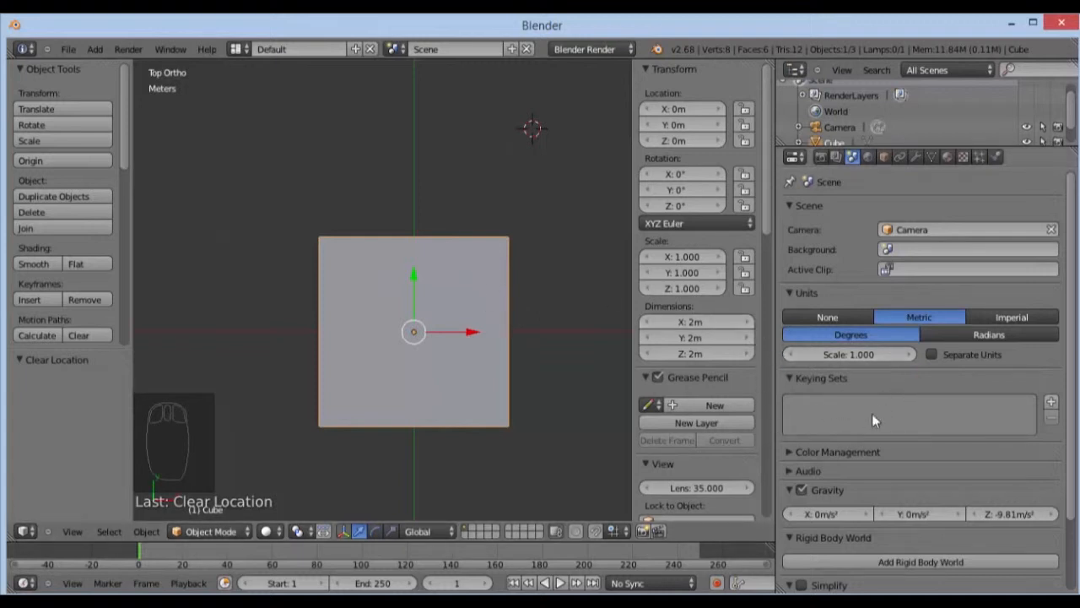
drag(767, 223, 777, 186)
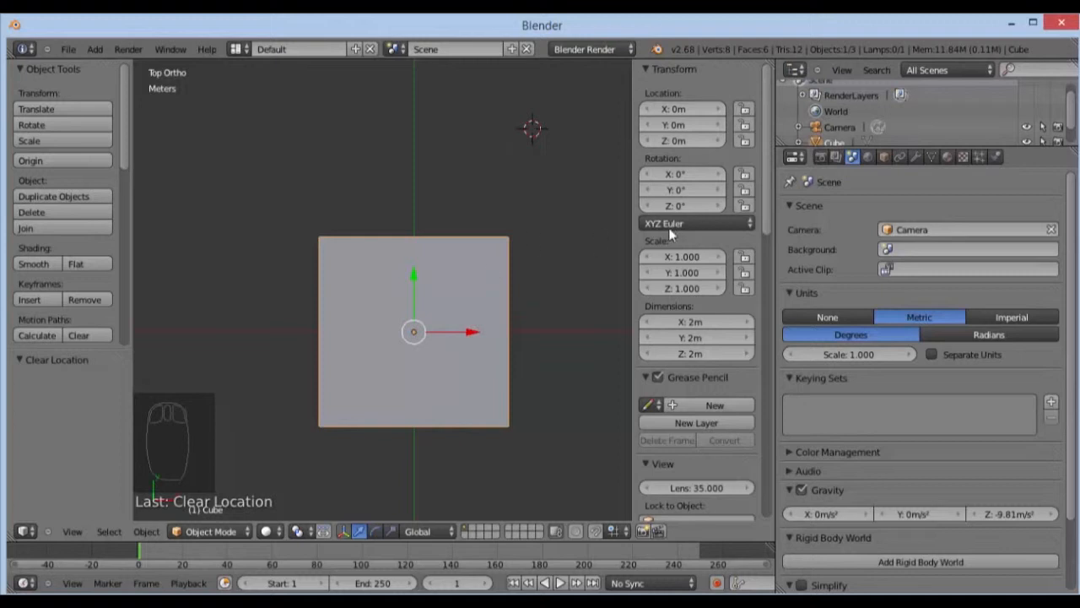
- Move the cube along X in one-metre increments until its X location is 2 m
click(719, 109)
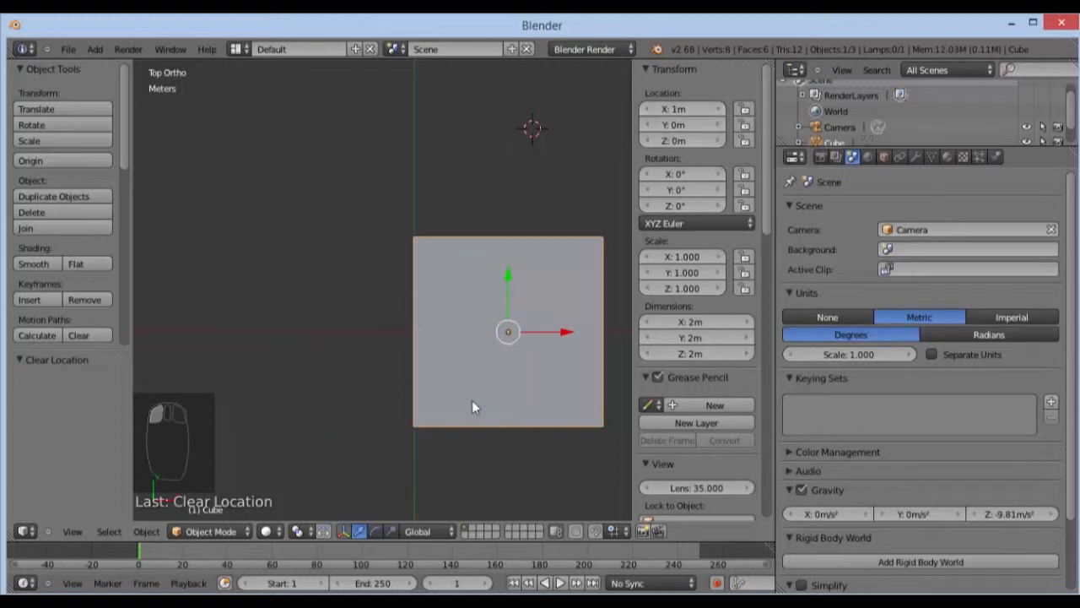
scroll(458, 323, down, 2)
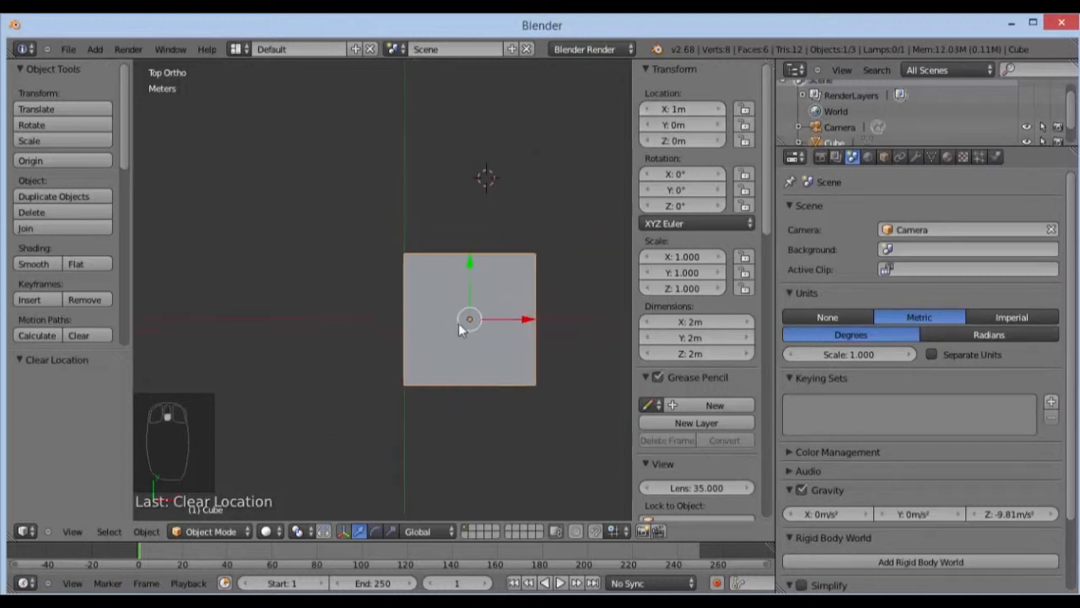
click(722, 113)
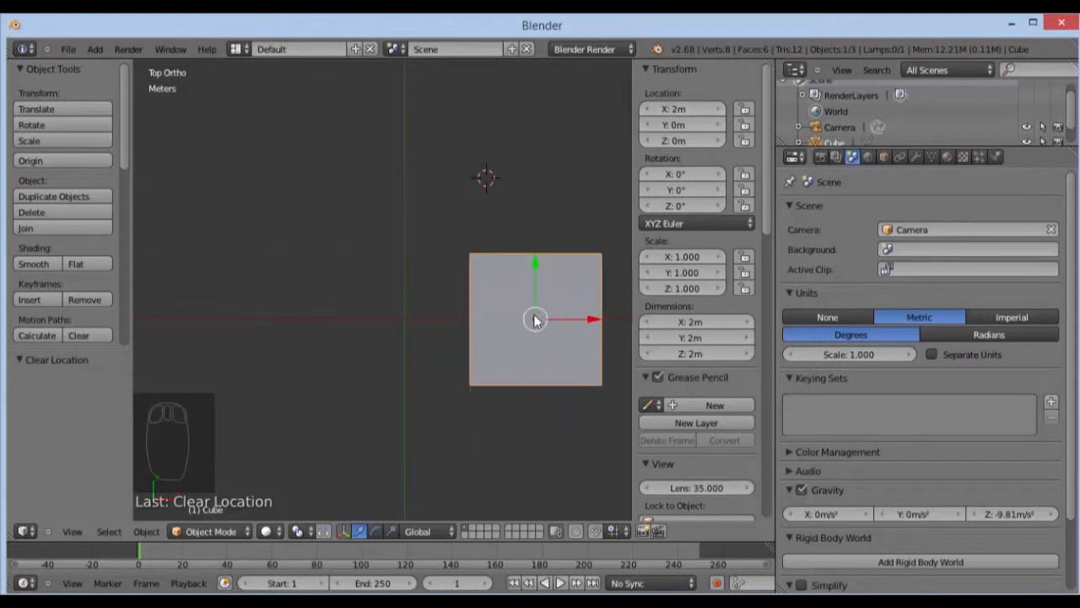
- Shift the cube's Y location to -1 m, raise it to 2 m, and settle it at 1 m
click(646, 125)
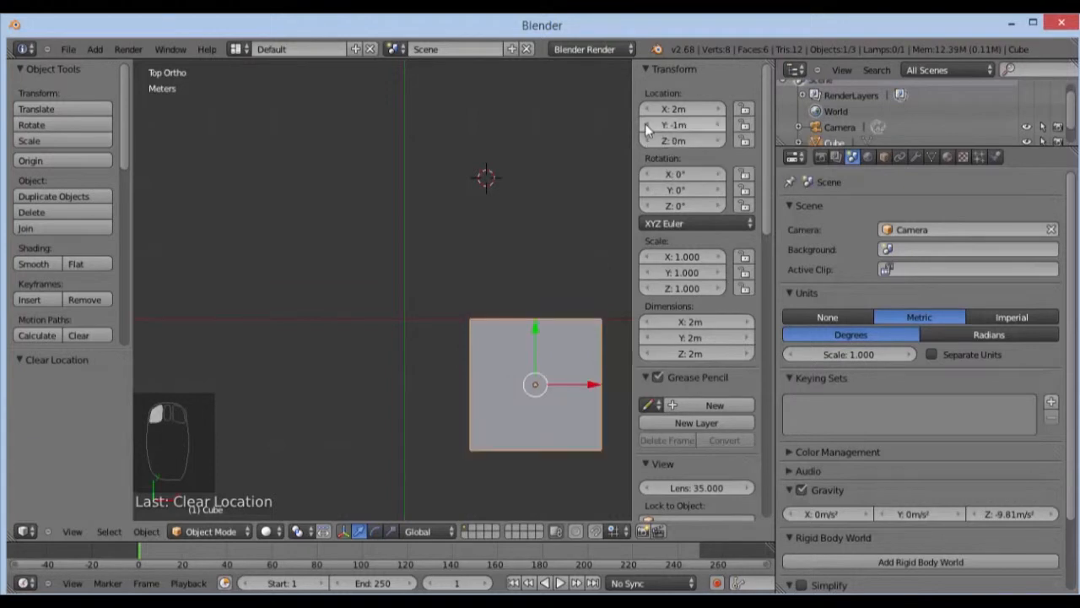
click(720, 125)
click(722, 126)
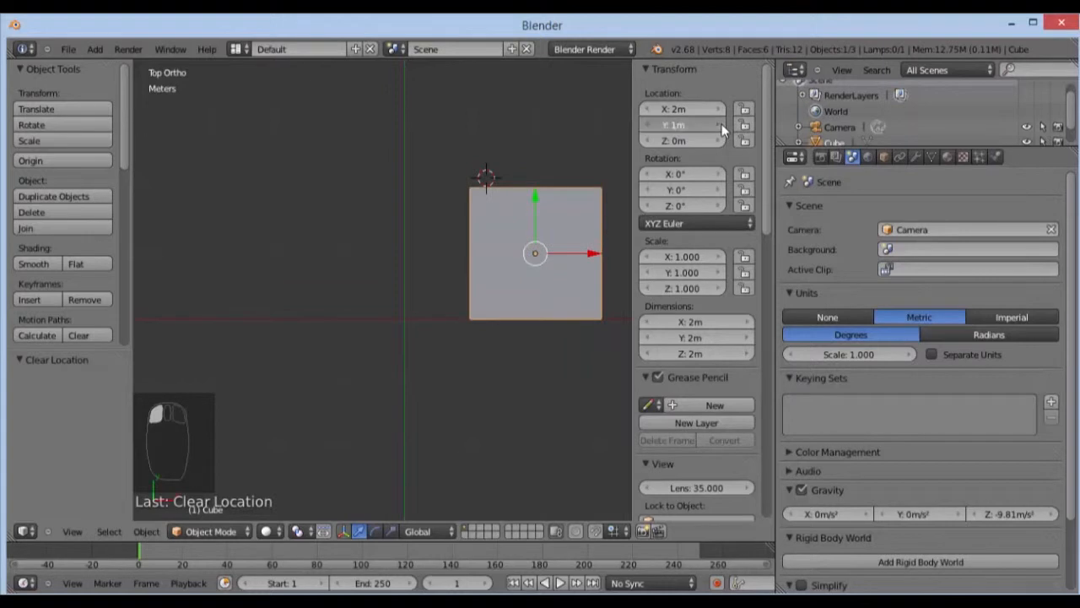
click(721, 127)
click(644, 125)
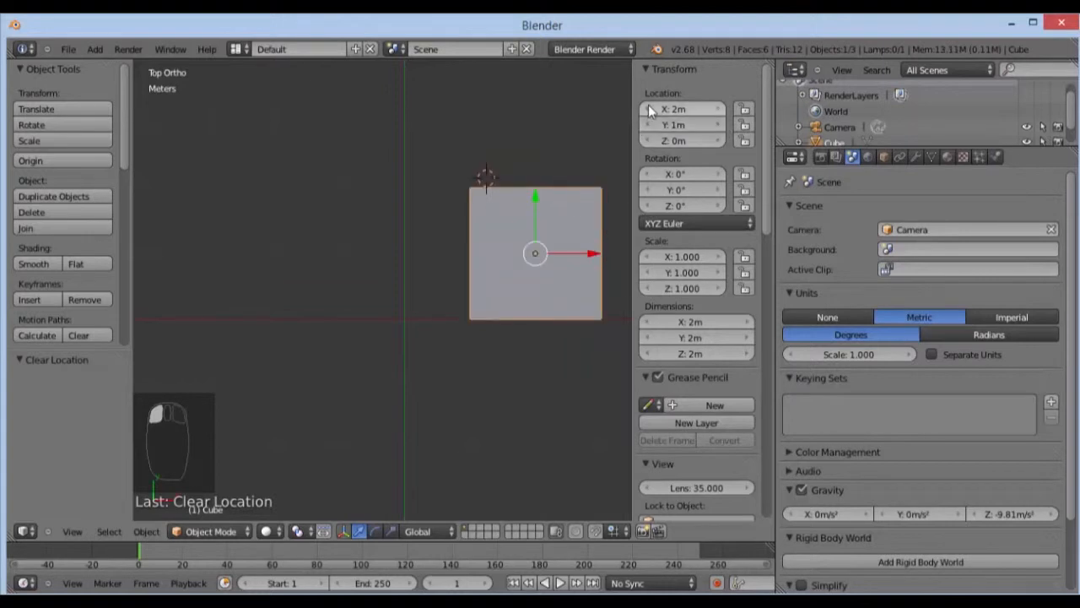
- Return the cube's X and Y locations to 0 m
click(648, 106)
click(648, 106)
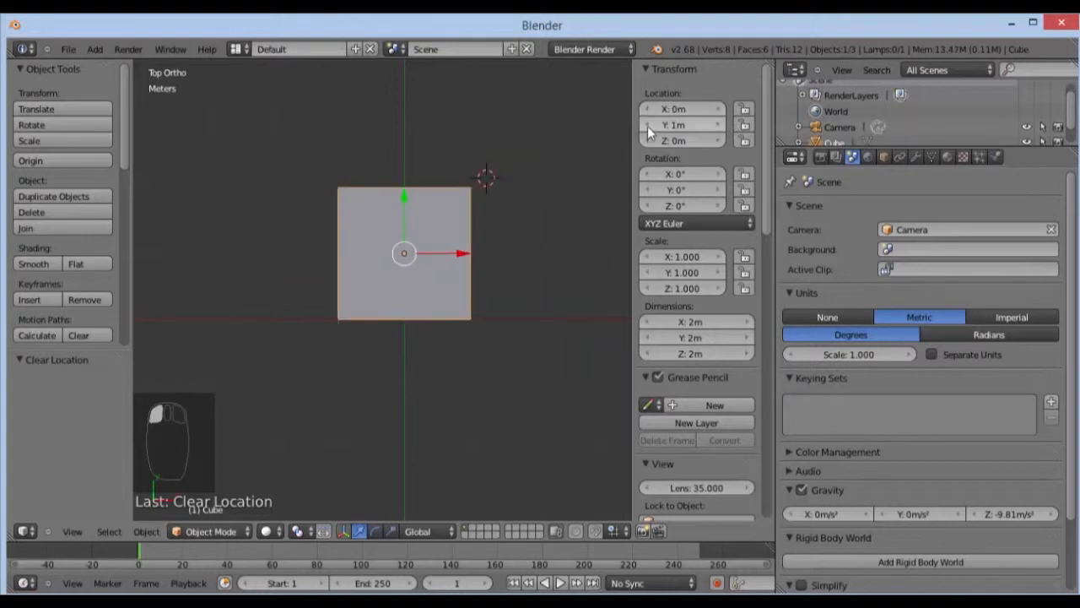
click(648, 125)
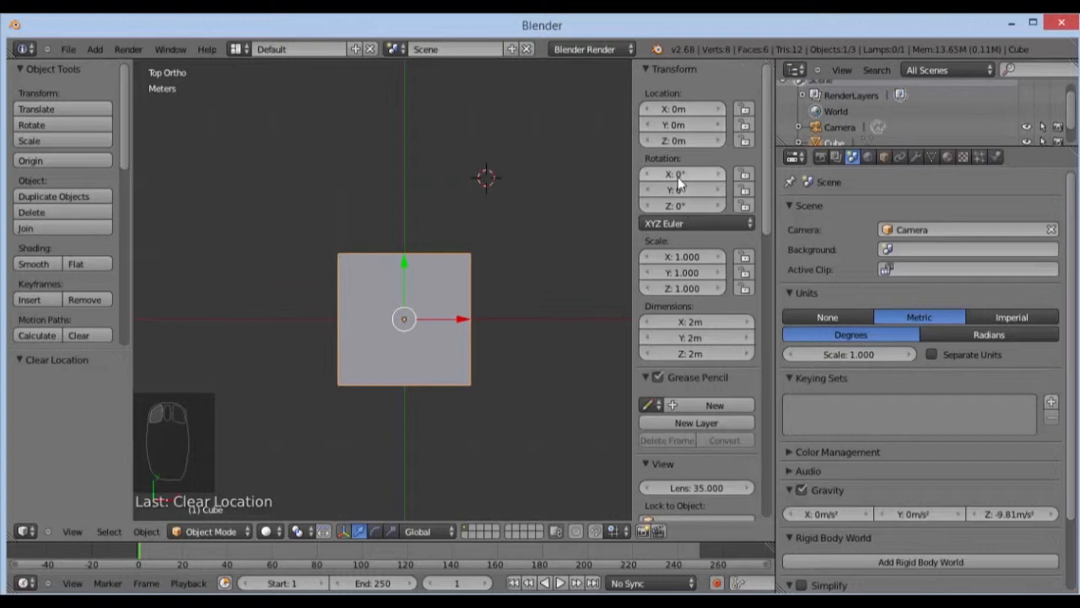
- Spin the cube by an arbitrary angle about X using its rotation value, and reset the X rotation to 0°
scroll(681, 174, down, 1)
drag(702, 173, 608, 196)
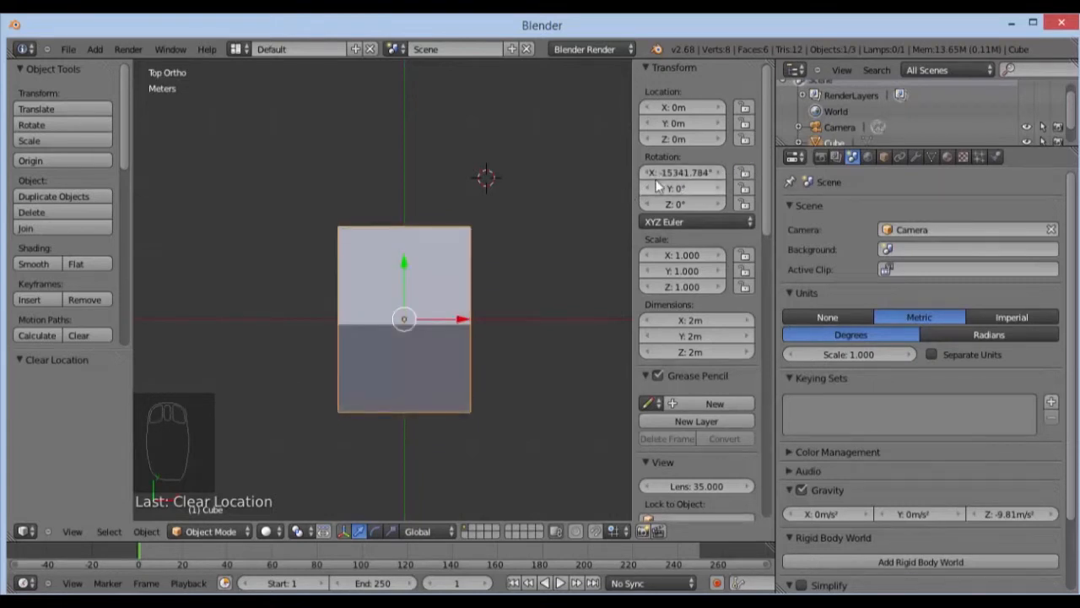
middle_drag(513, 307, 392, 209)
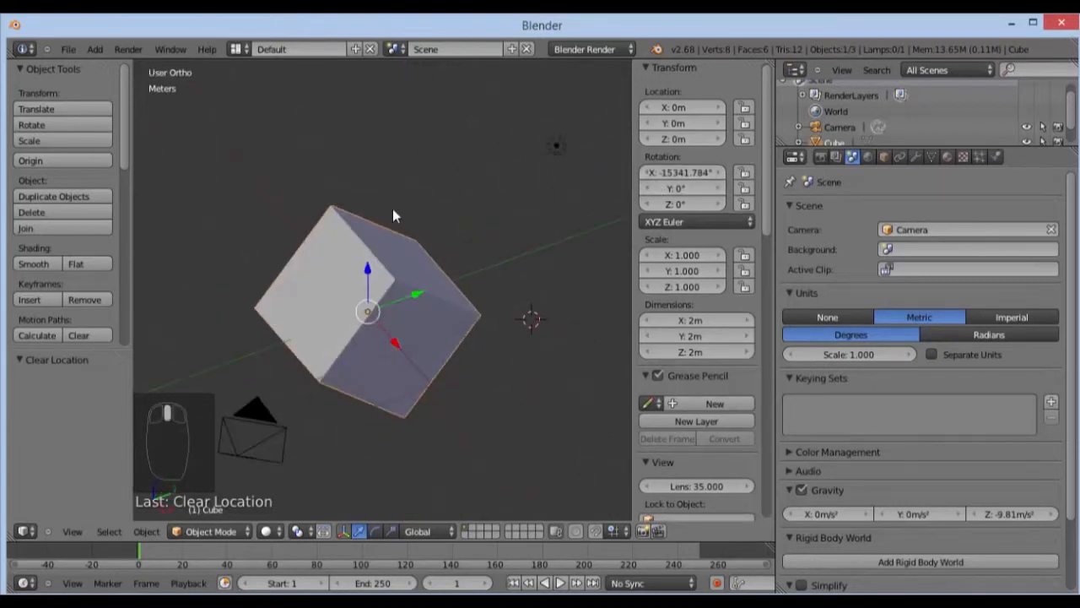
click(687, 172)
text(0)
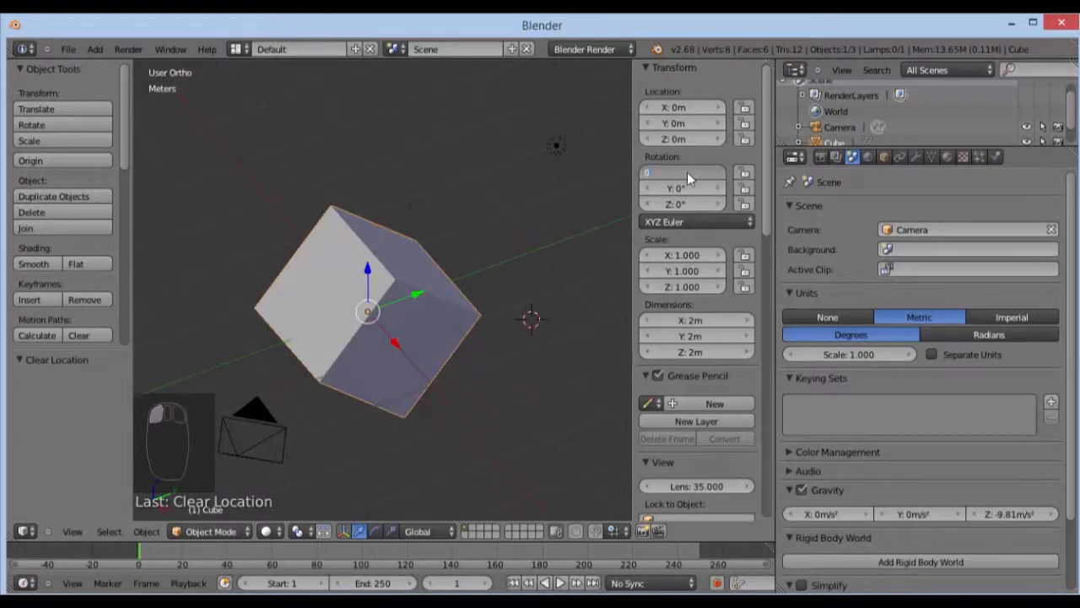
key(Return)
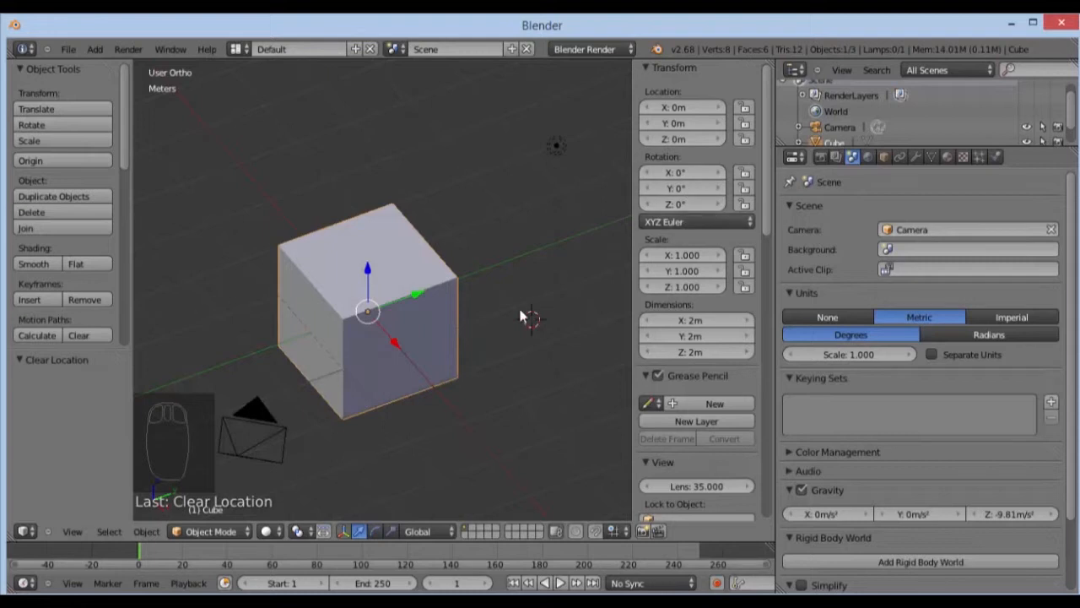
- Examine the cube against the grid from several angles, and return to top orthographic view
middle_drag(497, 311, 553, 359)
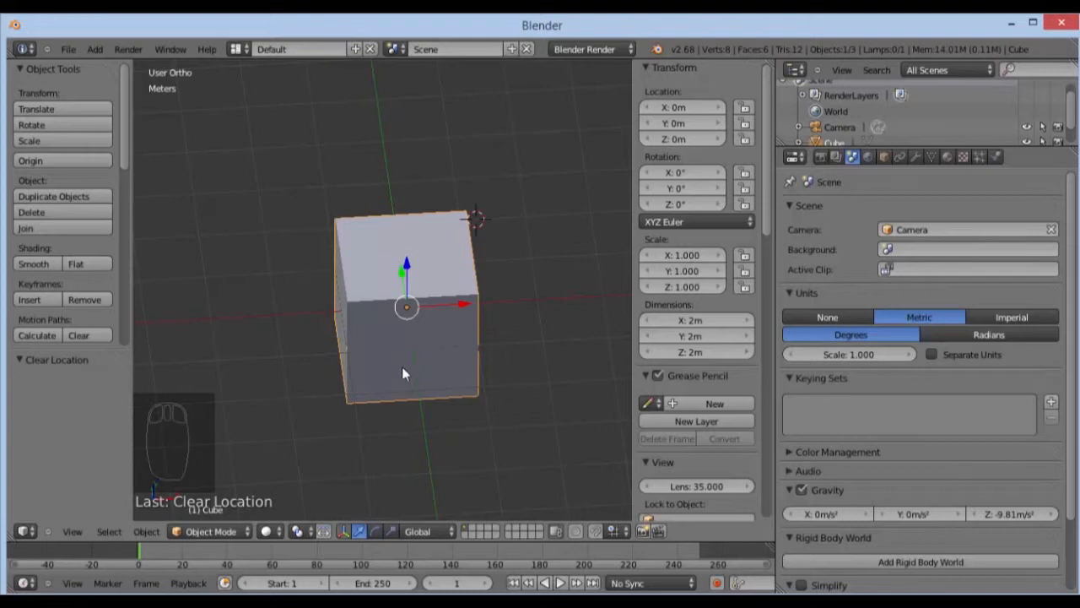
scroll(473, 334, up, 3)
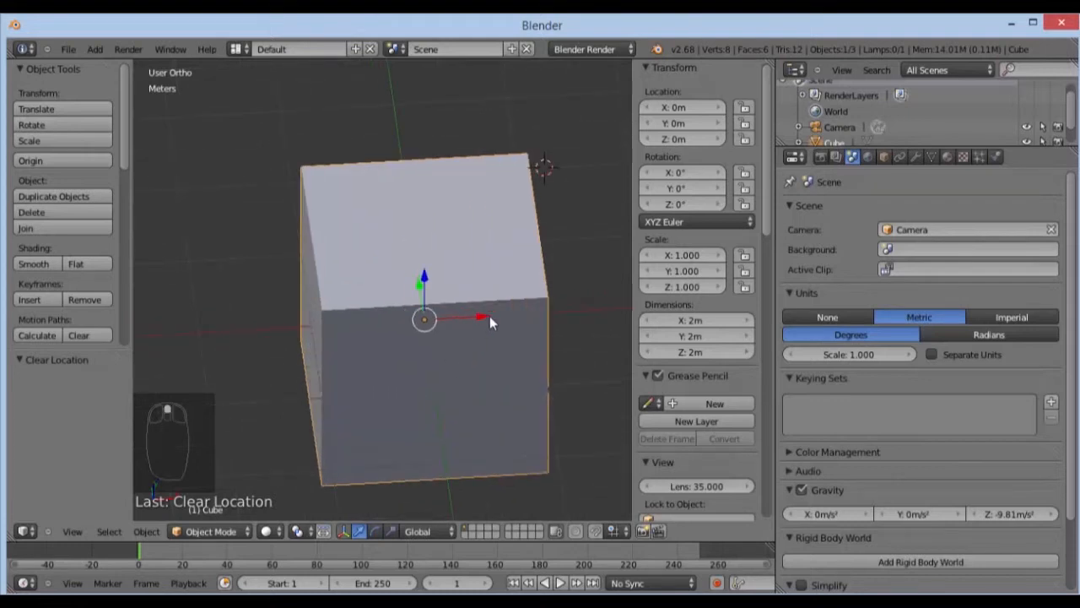
scroll(492, 321, down, 2)
middle_drag(494, 323, 466, 284)
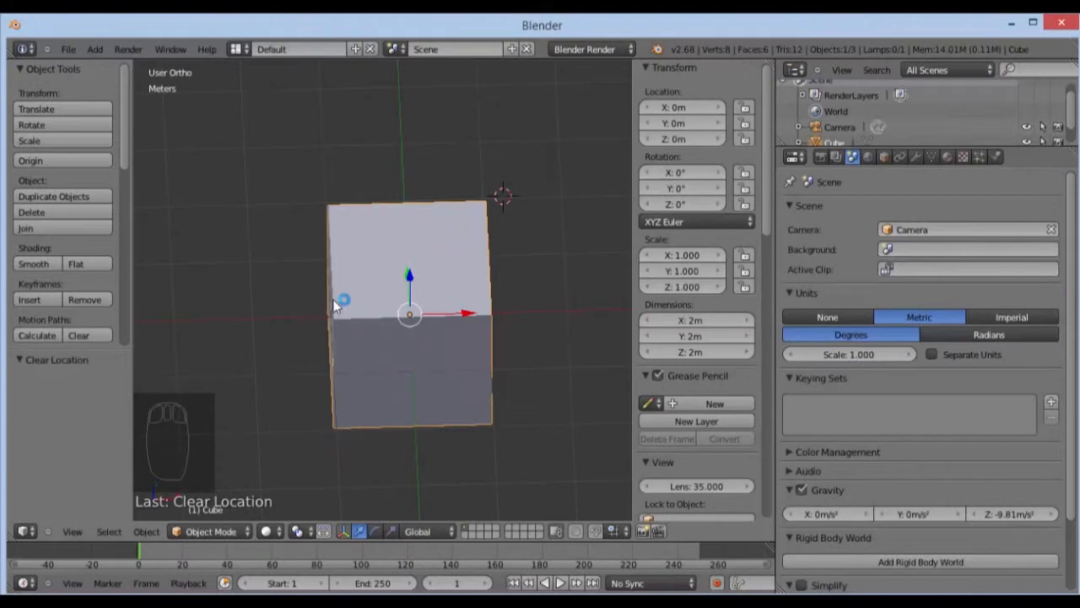
scroll(321, 302, up, 2)
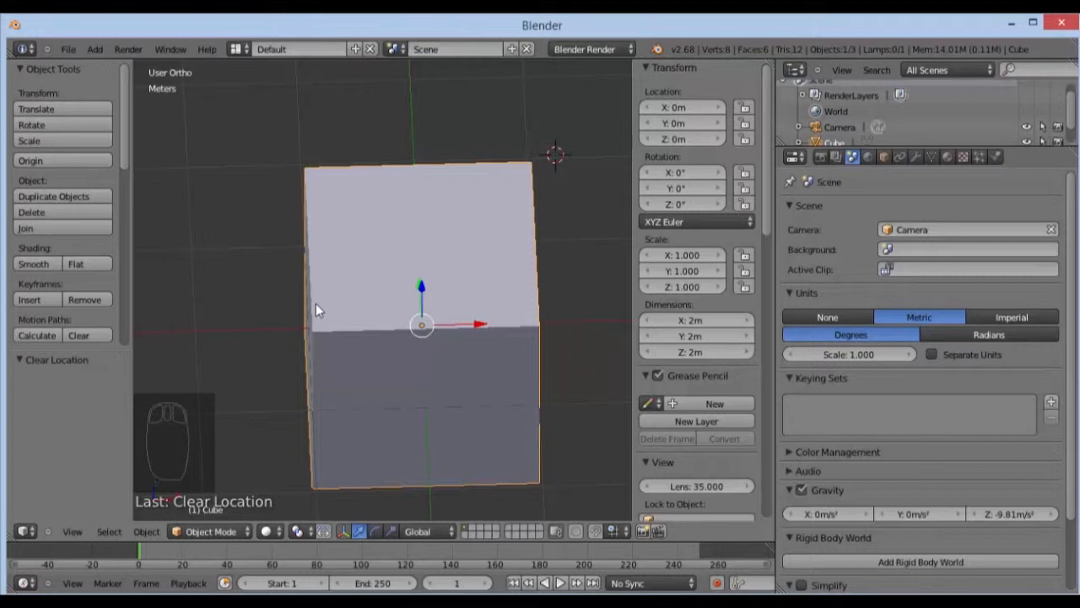
key(KP_7)
key(KP_5)
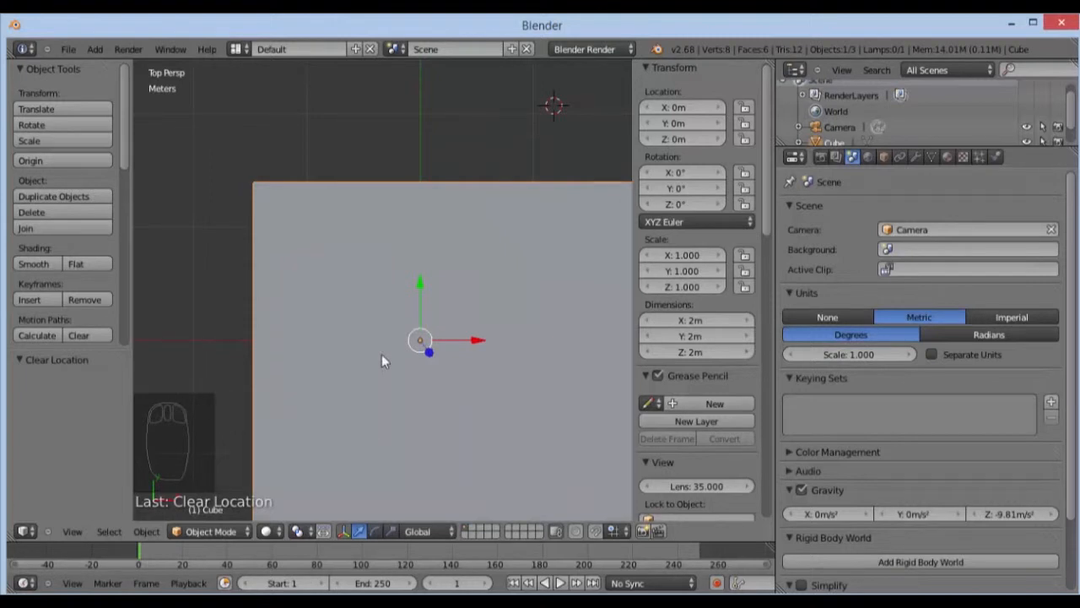
key(KP_5)
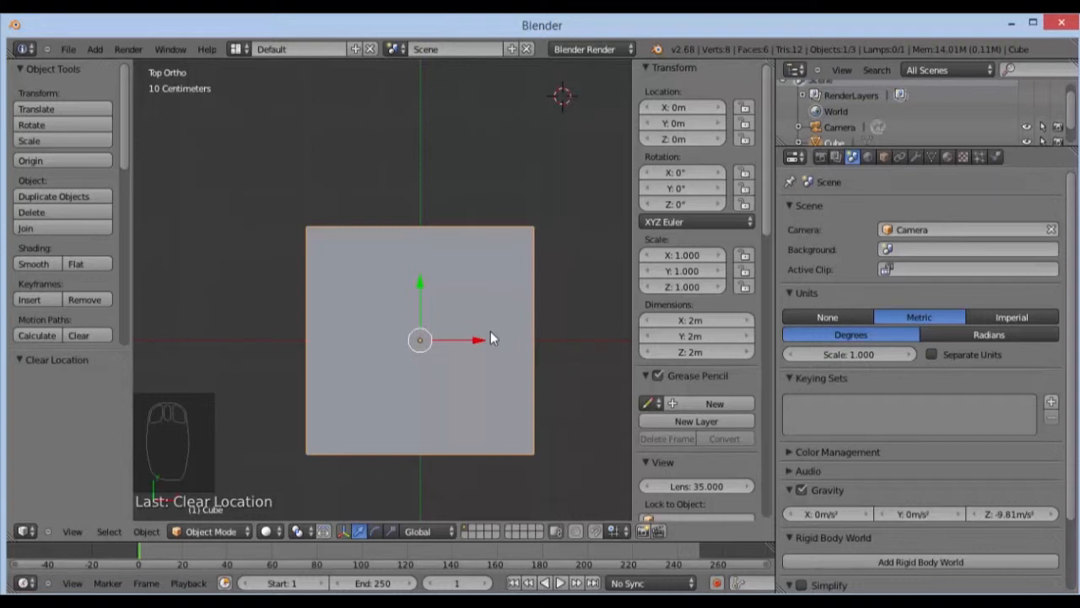
- Move the cube exactly 5 m along the X axis
key(g)
text(x)
text(5)
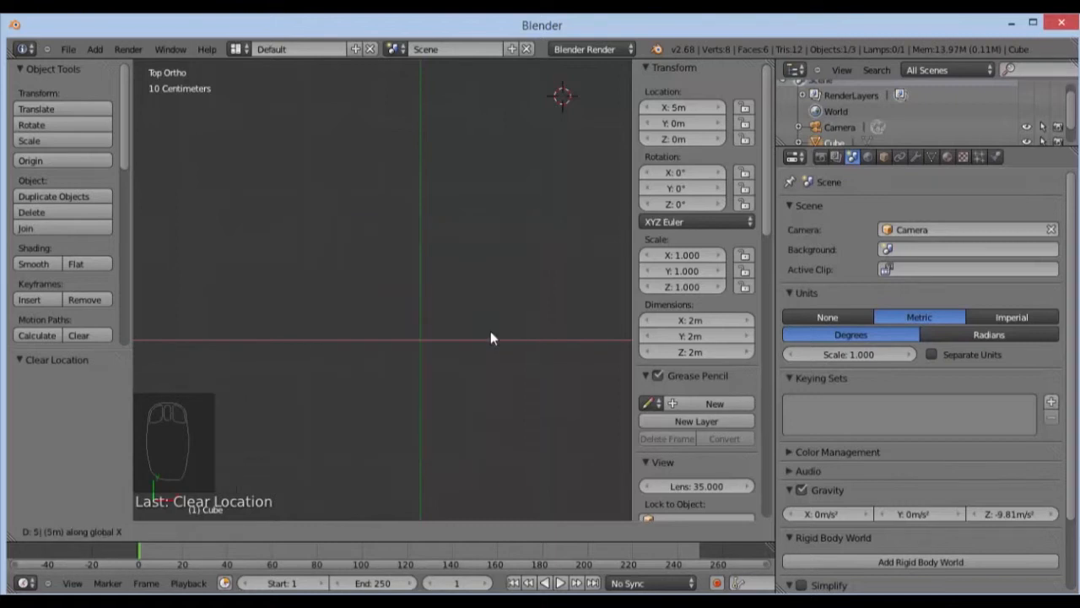
key(Return)
scroll(490, 337, down, 5)
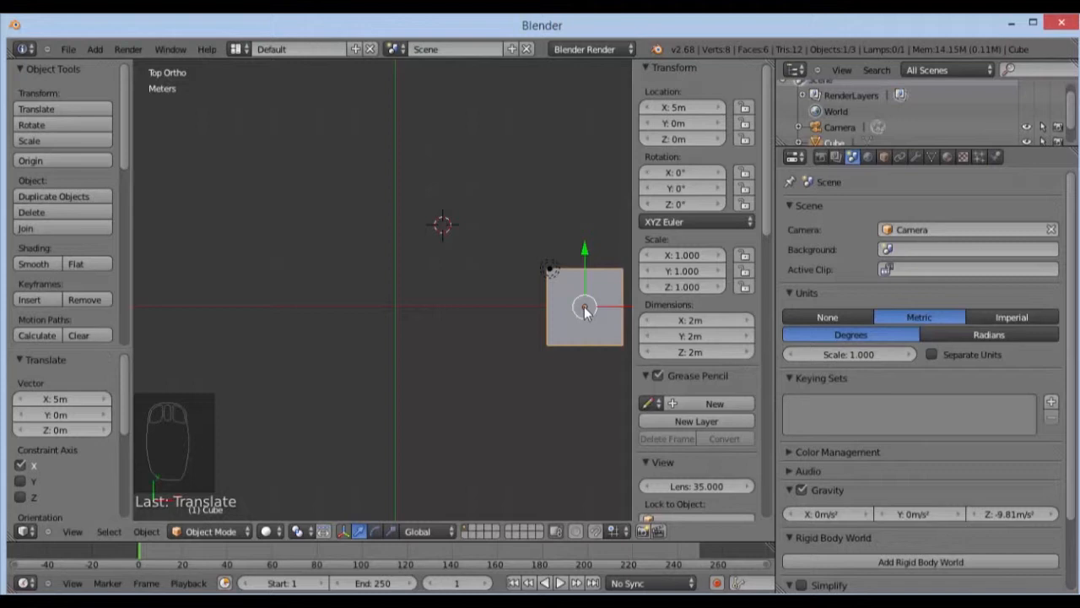
- Start a move of the cube by 2 m along the Y axis
key(g)
key(y)
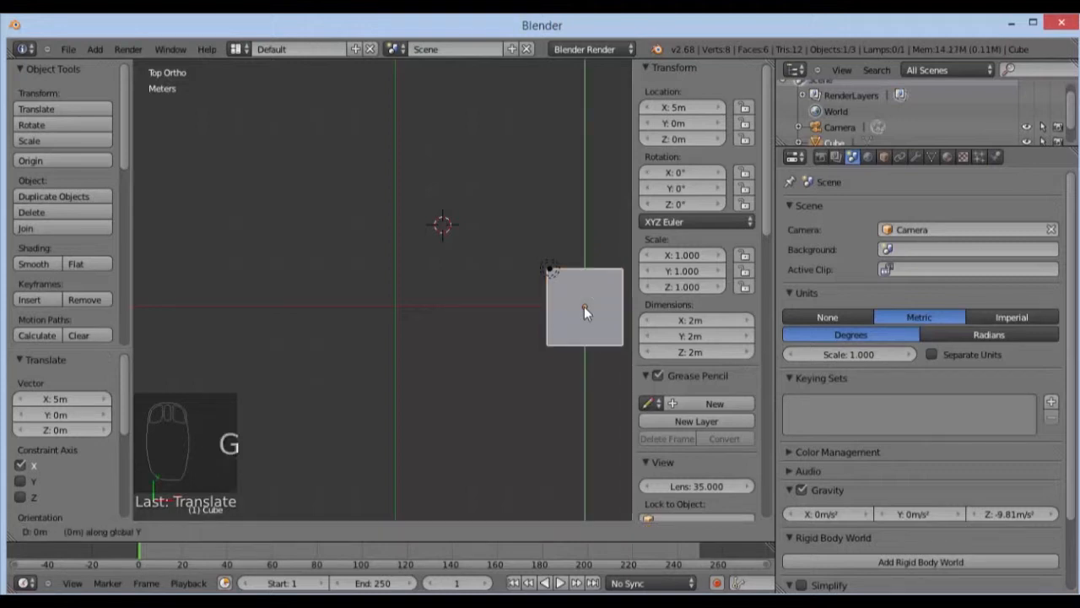
key(2)
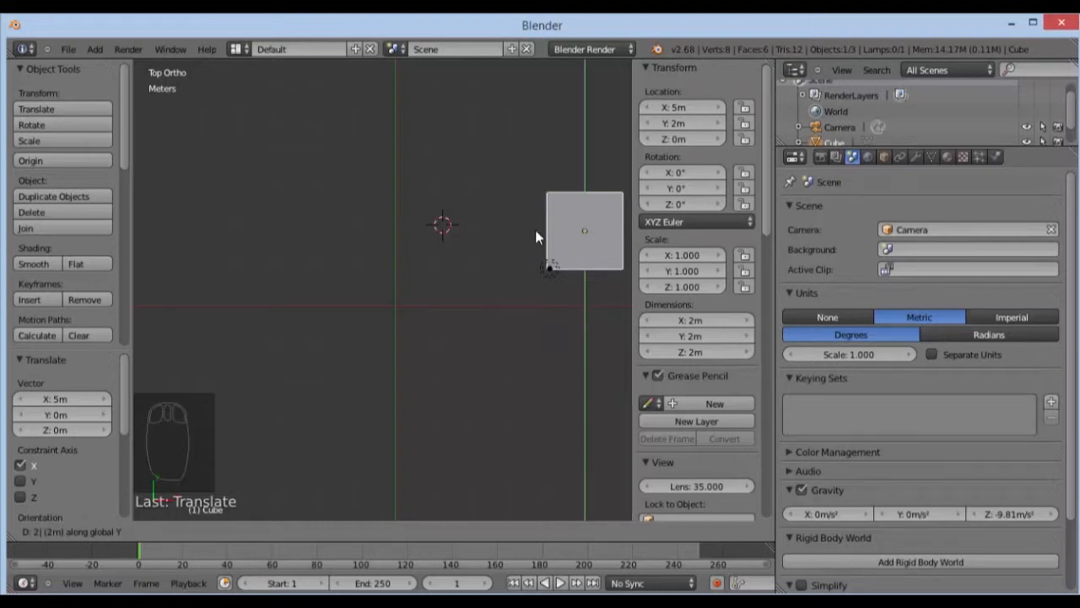
- Redirect the pending move to the X axis and apply it with a distance of -2.11 km
key(x)
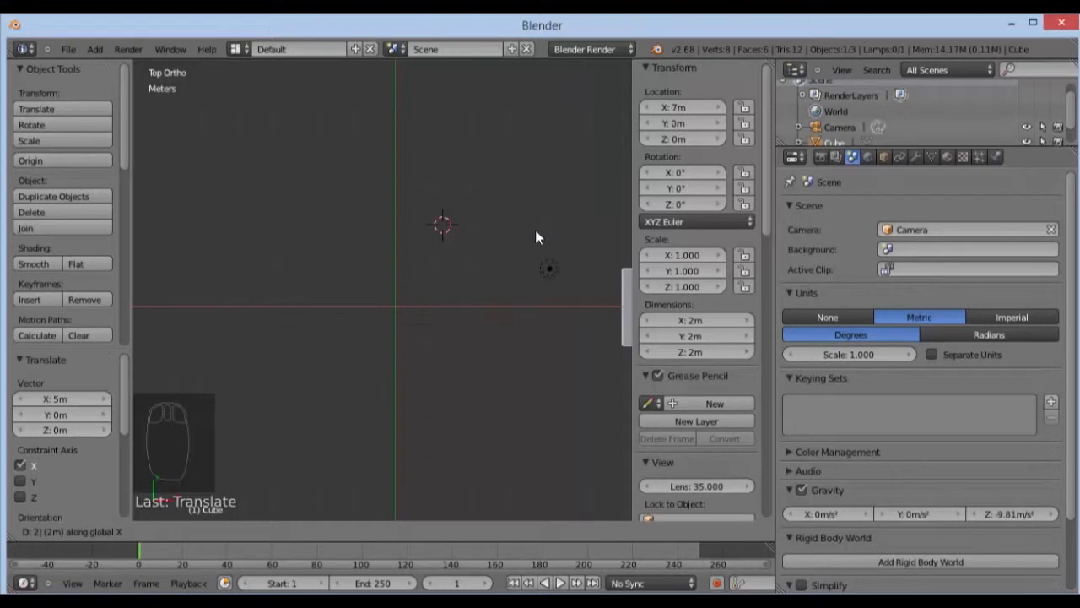
text(1)
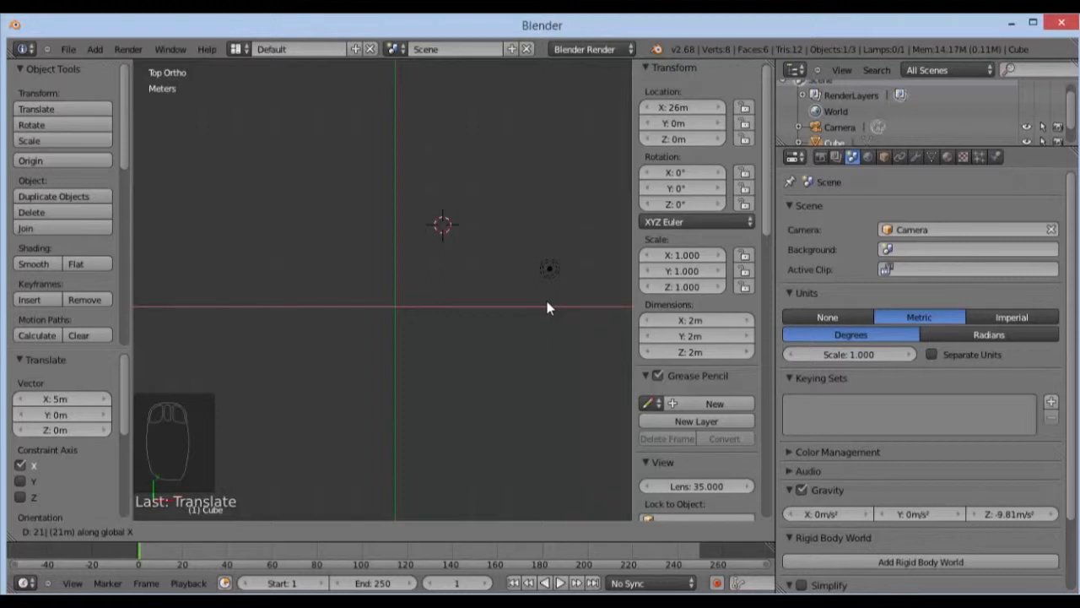
key(x)
key(minus)
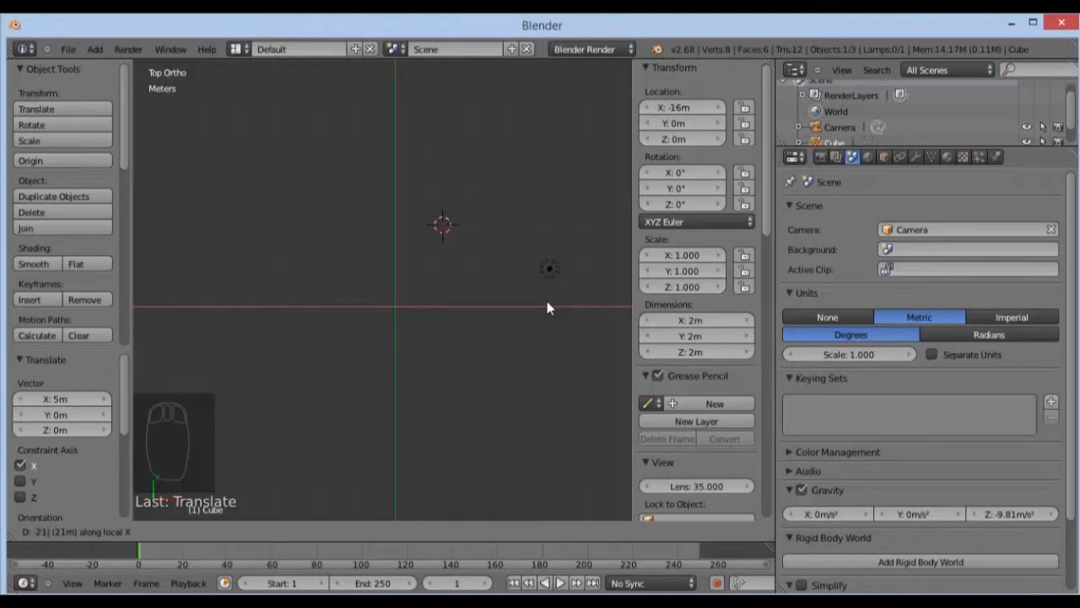
text(10)
key(Return)
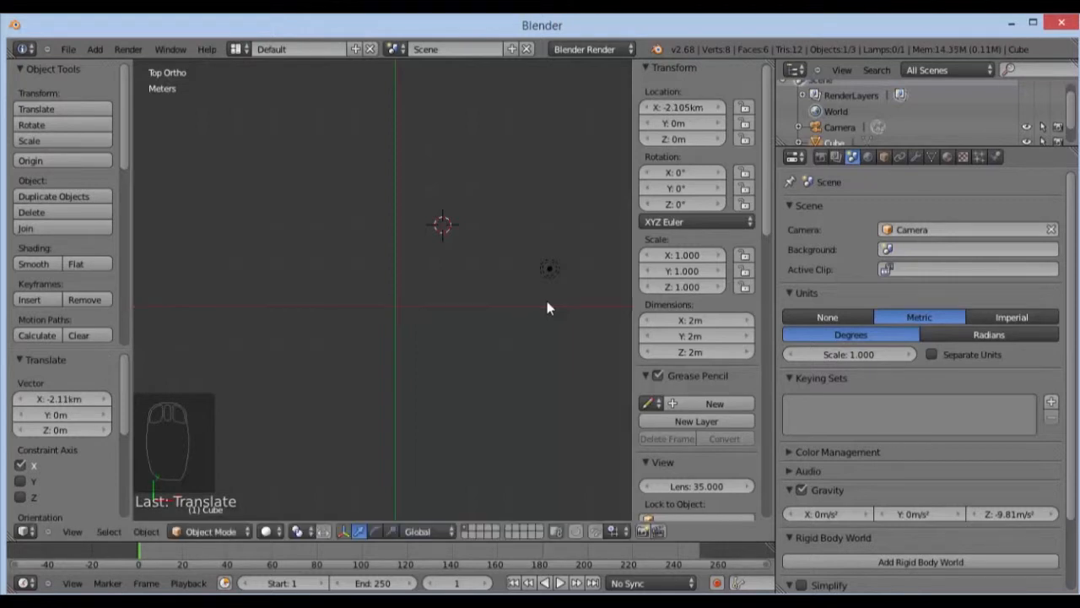
- Locate the far-off cube and clear its location to bring it back to the origin
scroll(526, 338, down, 10)
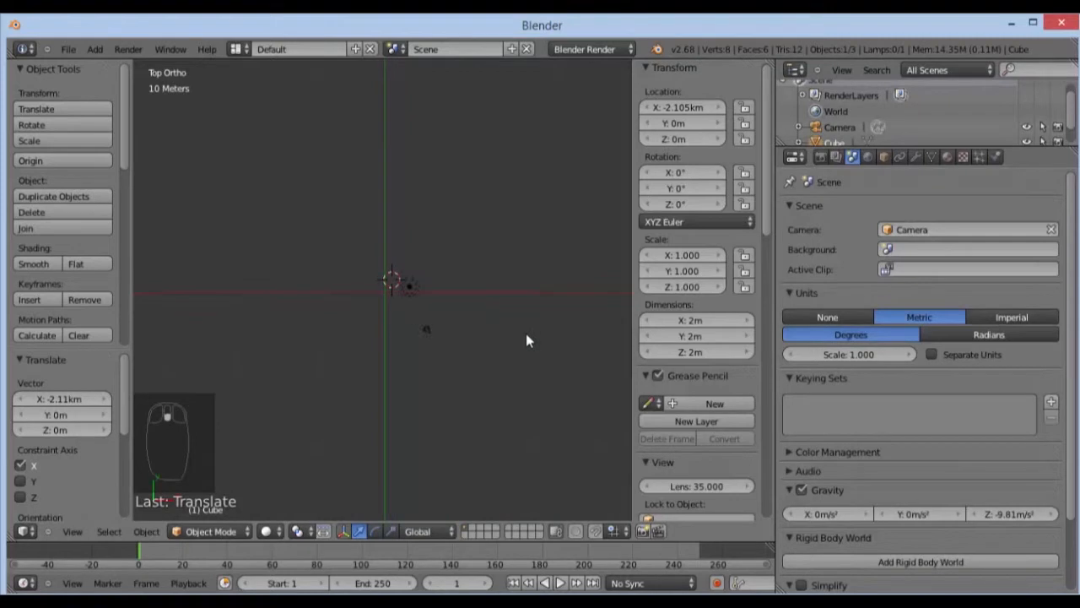
scroll(526, 334, down, 7)
scroll(271, 293, up, 4)
scroll(272, 292, down, 1)
scroll(218, 284, up, 1)
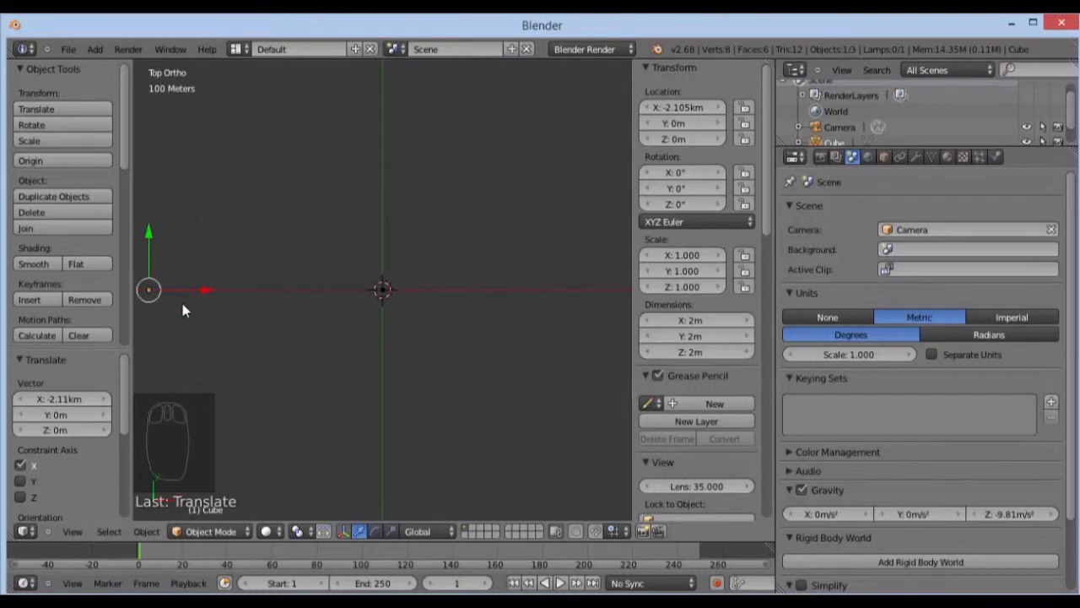
key(alt+g)
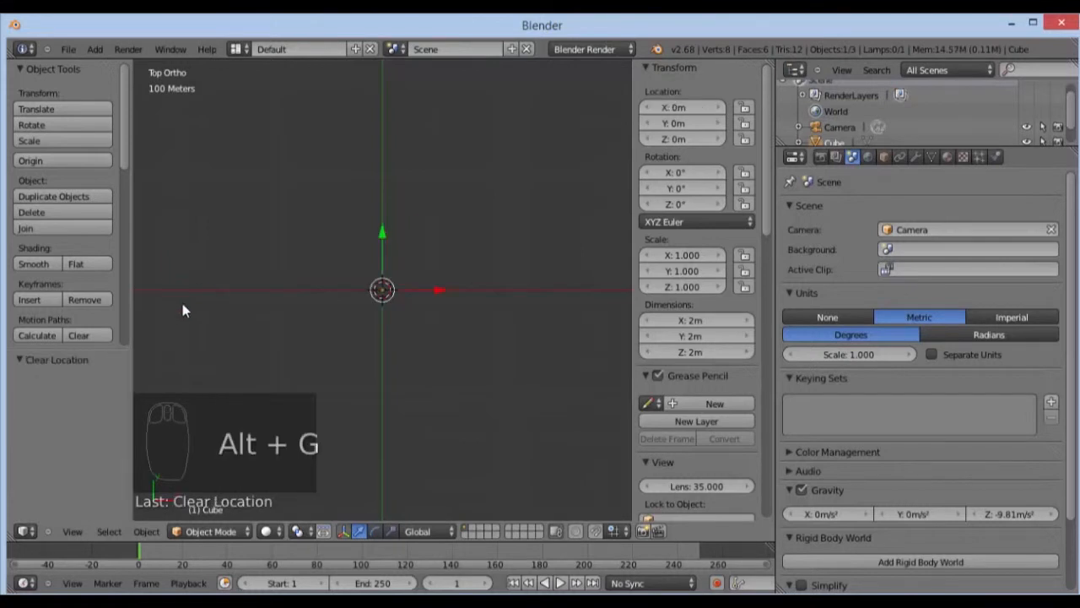
- Place the 3D cursor close to the cube's centre at the world origin
click(368, 291)
scroll(396, 297, up, 8)
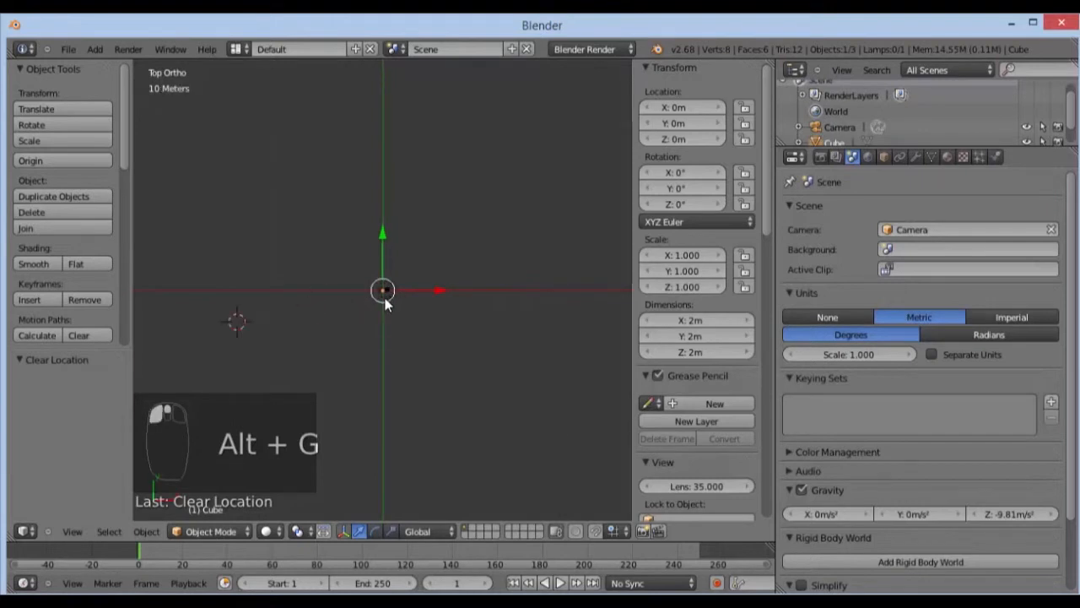
scroll(389, 297, up, 5)
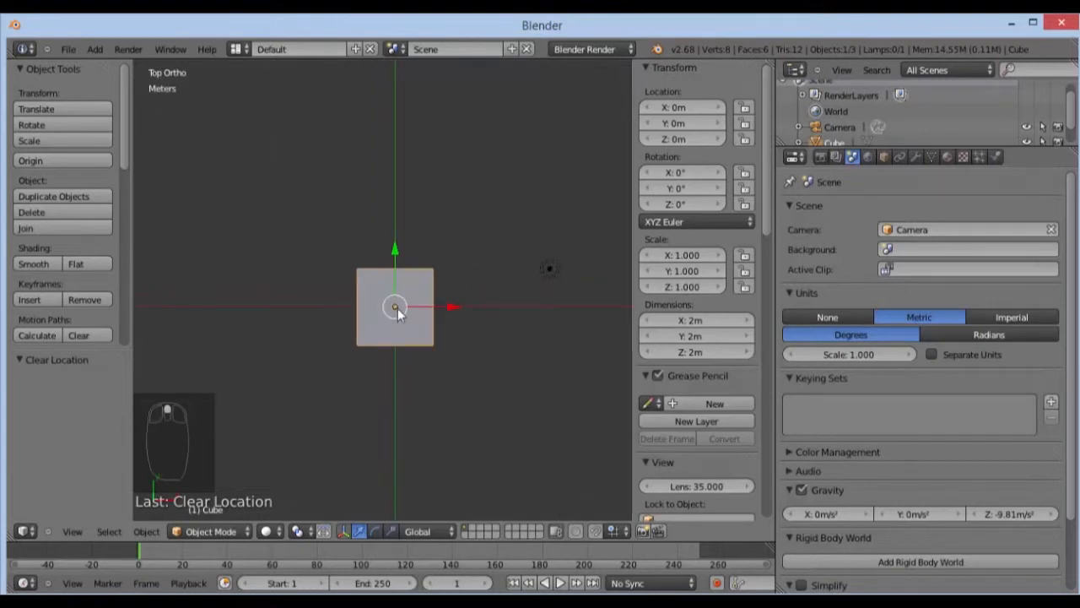
scroll(448, 330, up, 1)
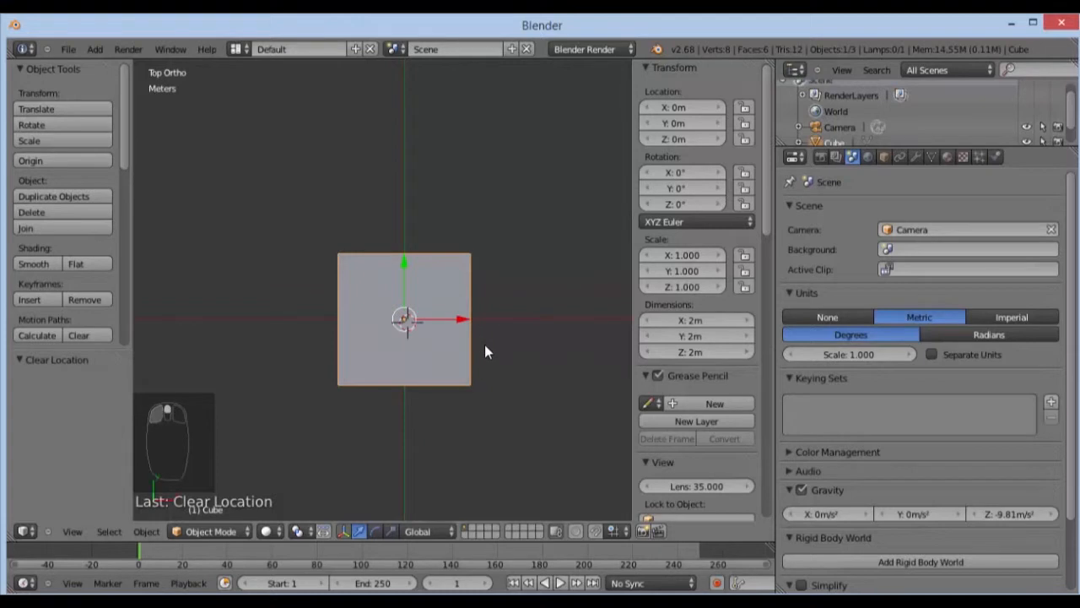
- Start a 45° rotation of the cube about the X axis, switch it to trackball mode with 4510 as the value, and apply it
middle_drag(488, 340, 392, 270)
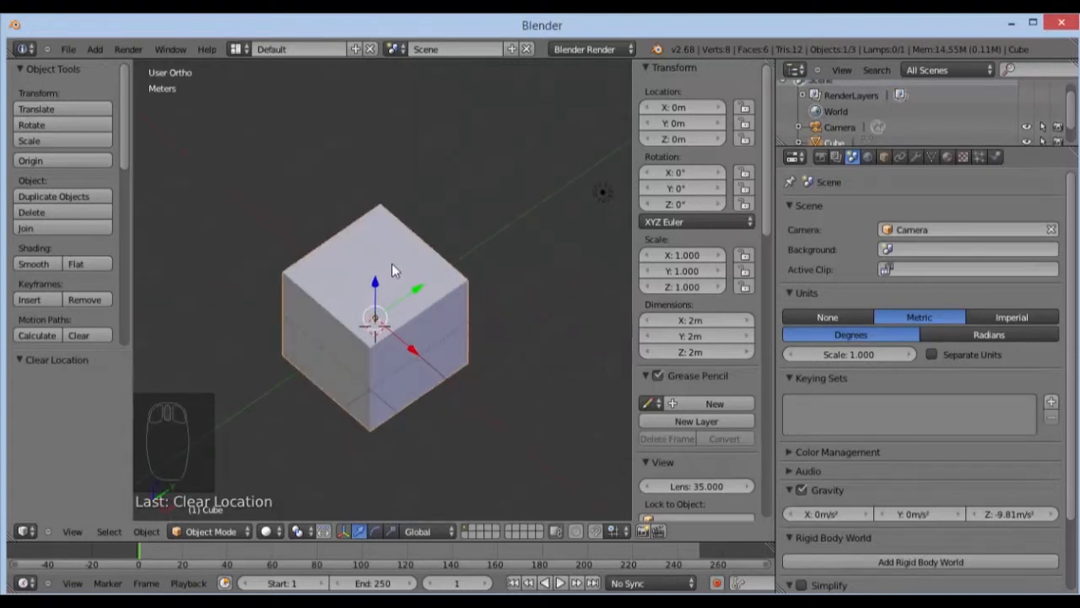
key(r)
text(x45)
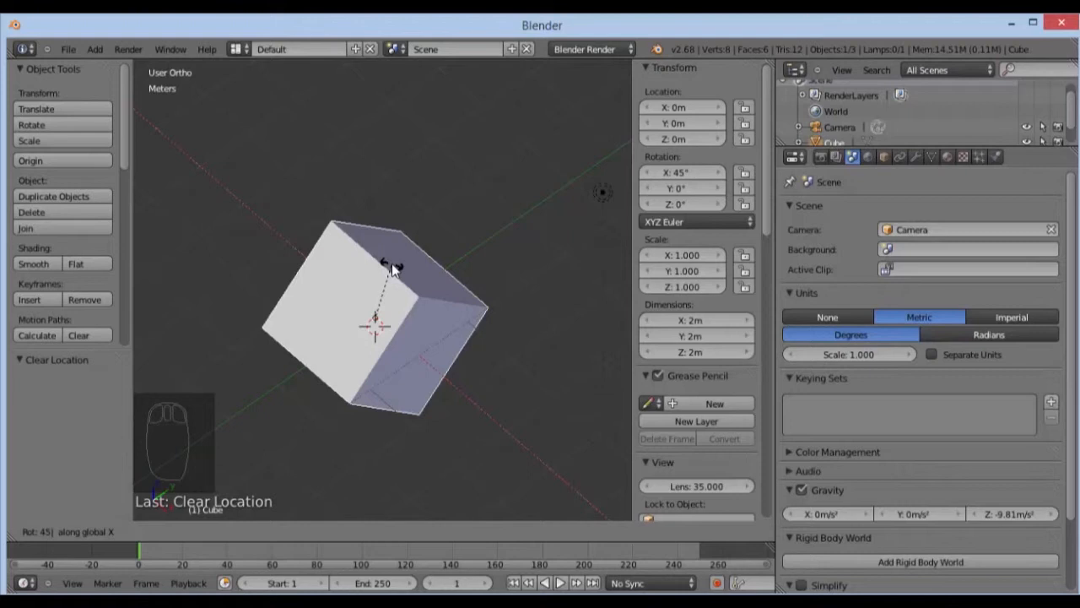
key(r)
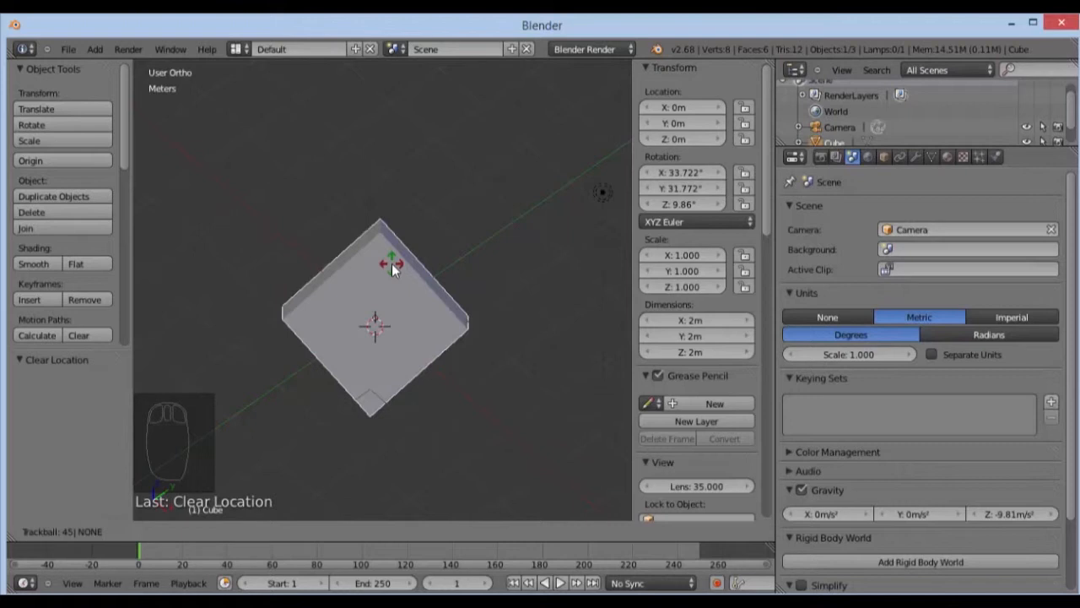
text(10)
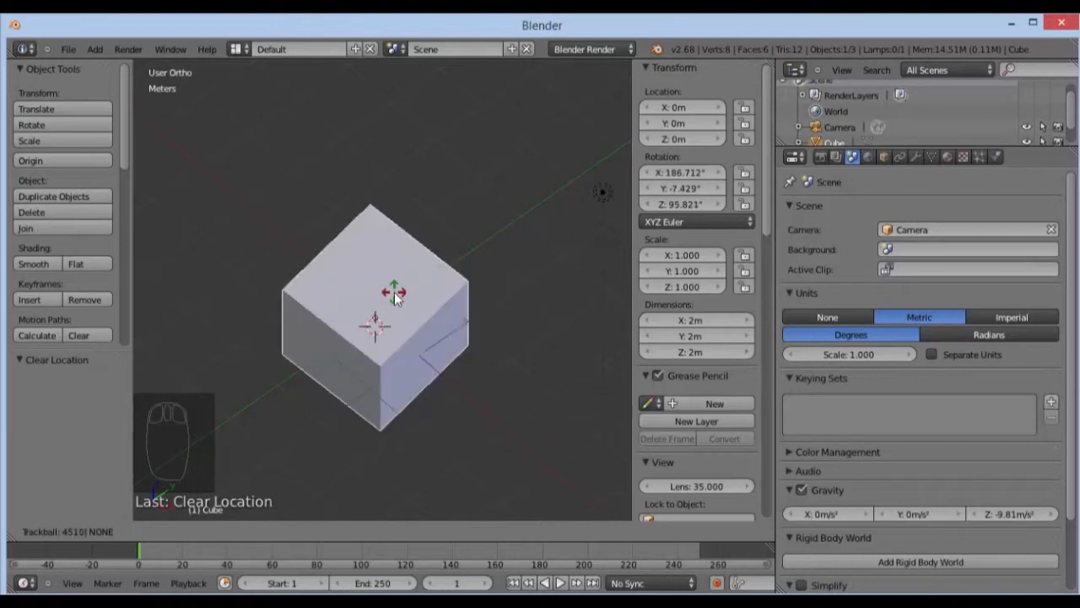
click(504, 259)
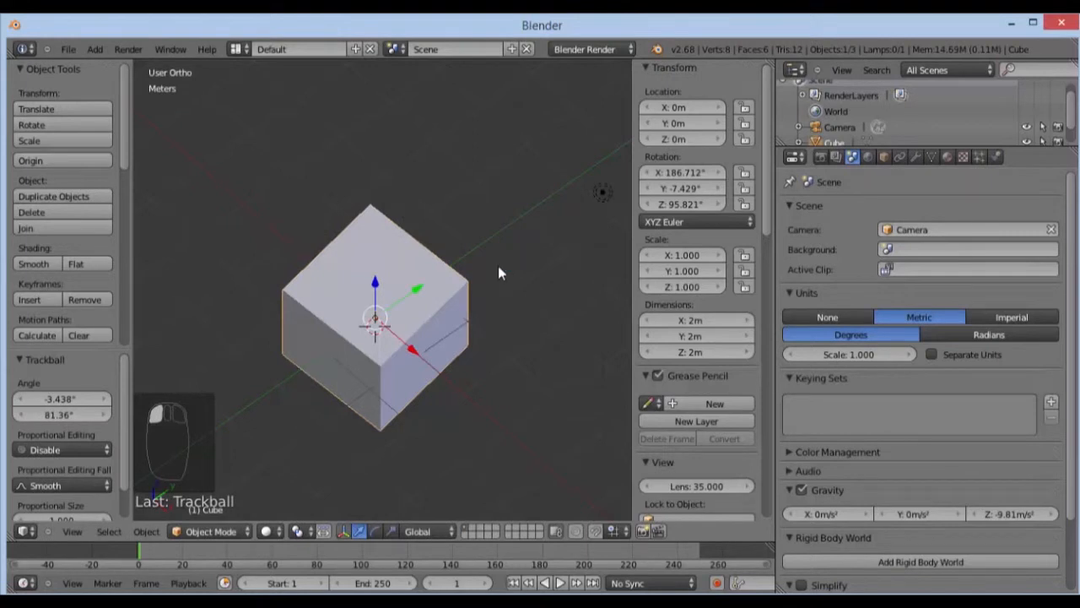
- Clear the cube's rotation
middle_drag(460, 287, 431, 246)
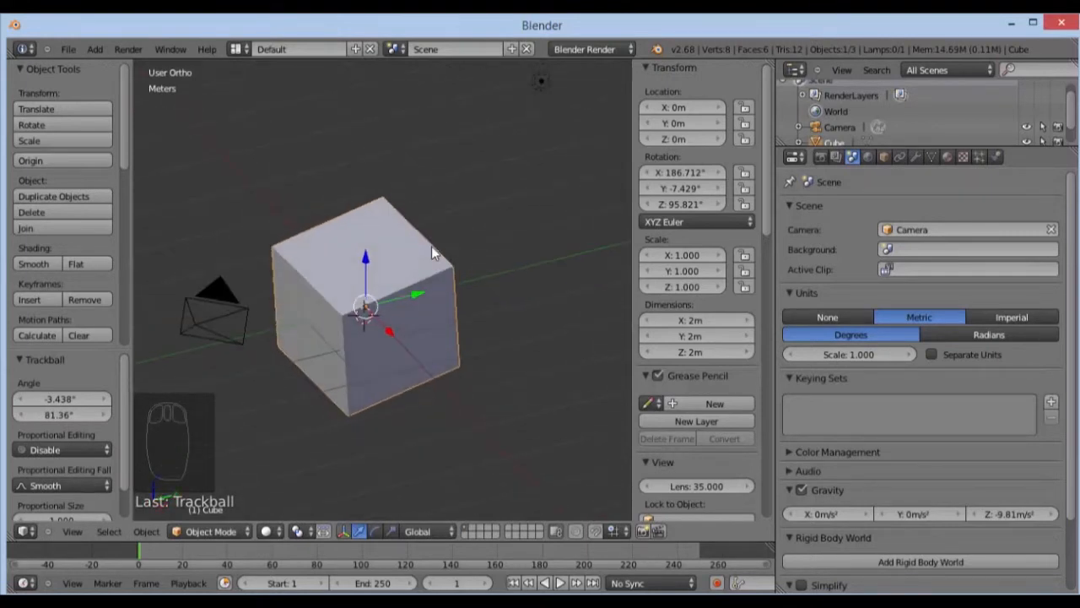
key(alt+r)
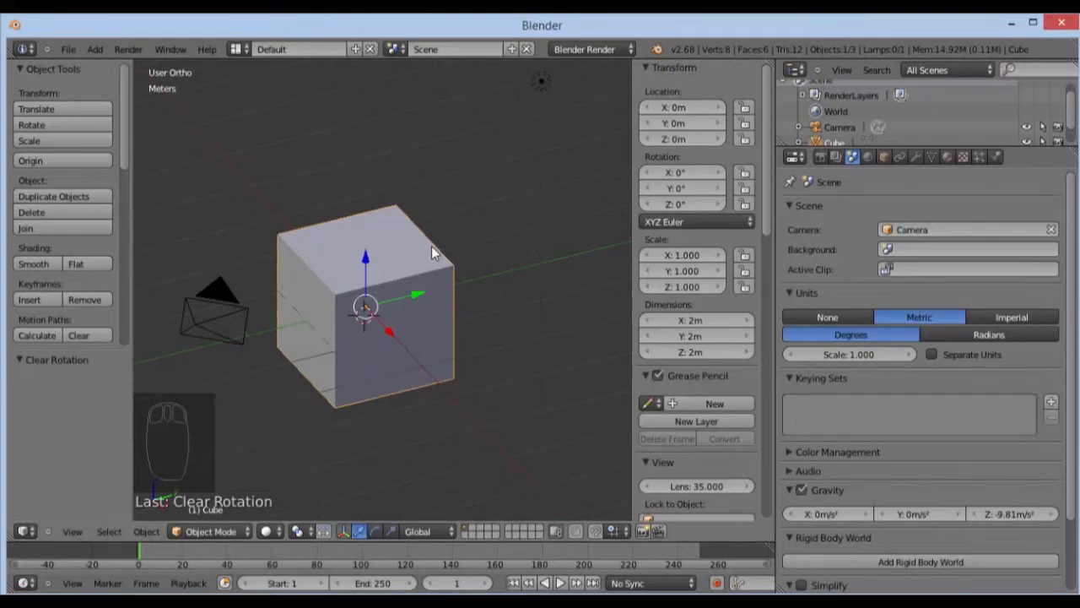
middle_drag(347, 341, 470, 326)
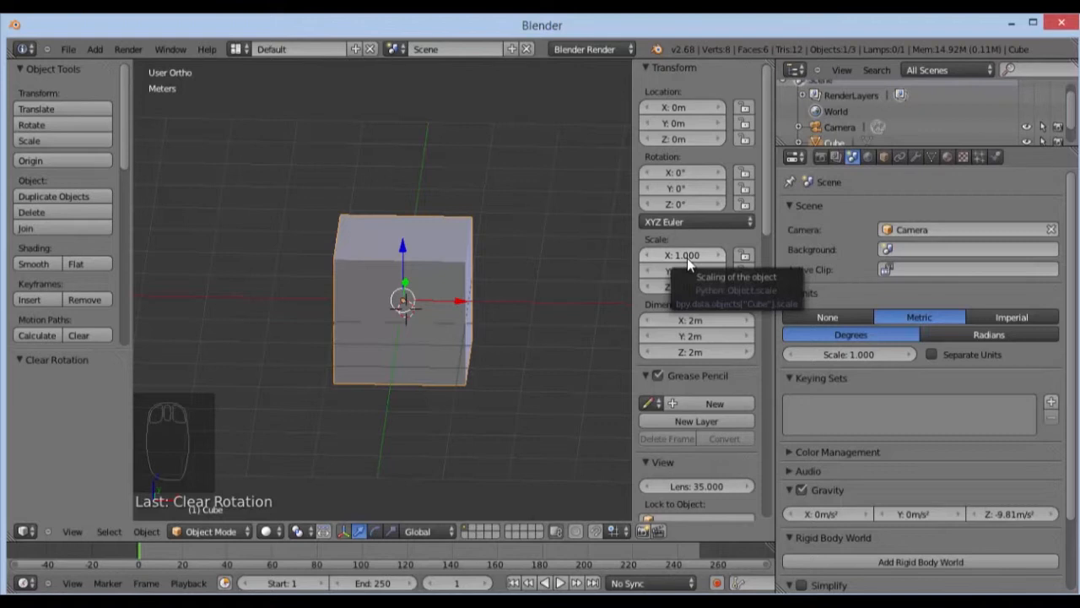
key(s)
key(x)
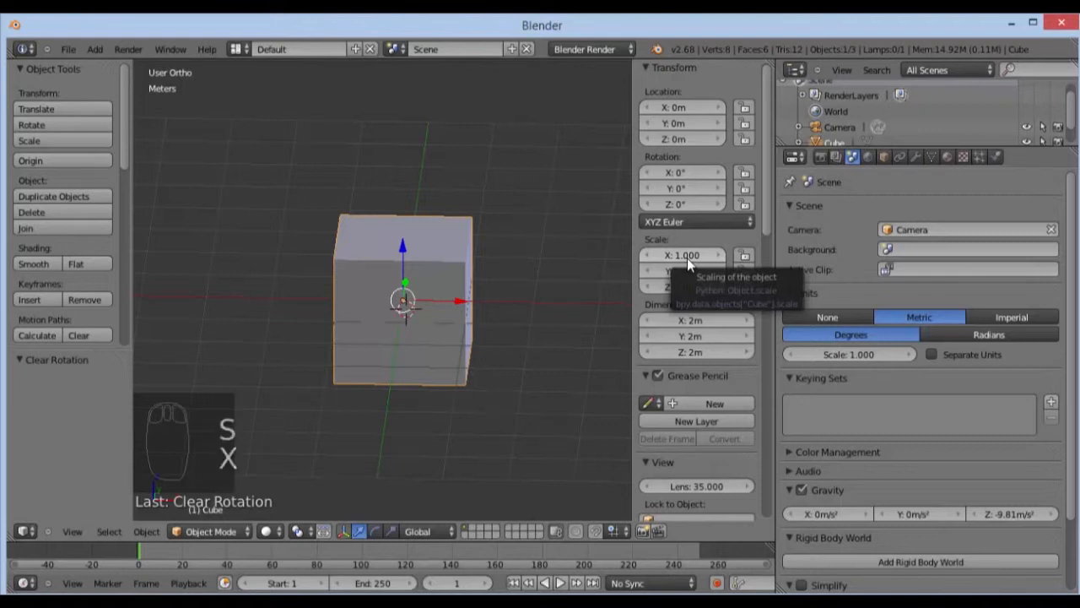
key(2)
key(Return)
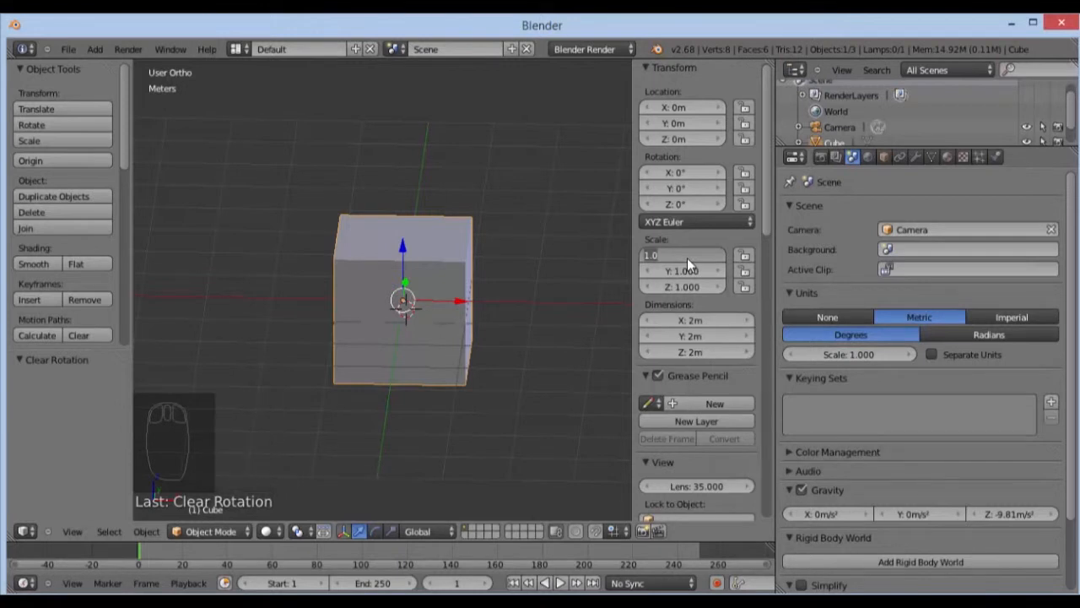
text(s)
key(BackSpace)
key(BackSpace)
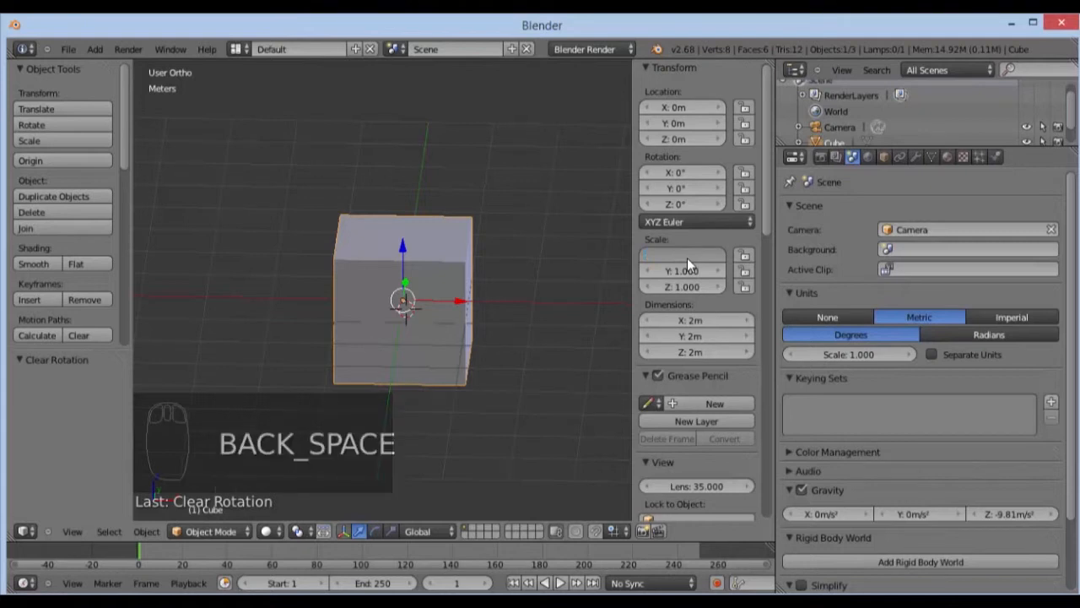
key(Escape)
key(s)
key(s)
key(x)
key(2)
key(Return)
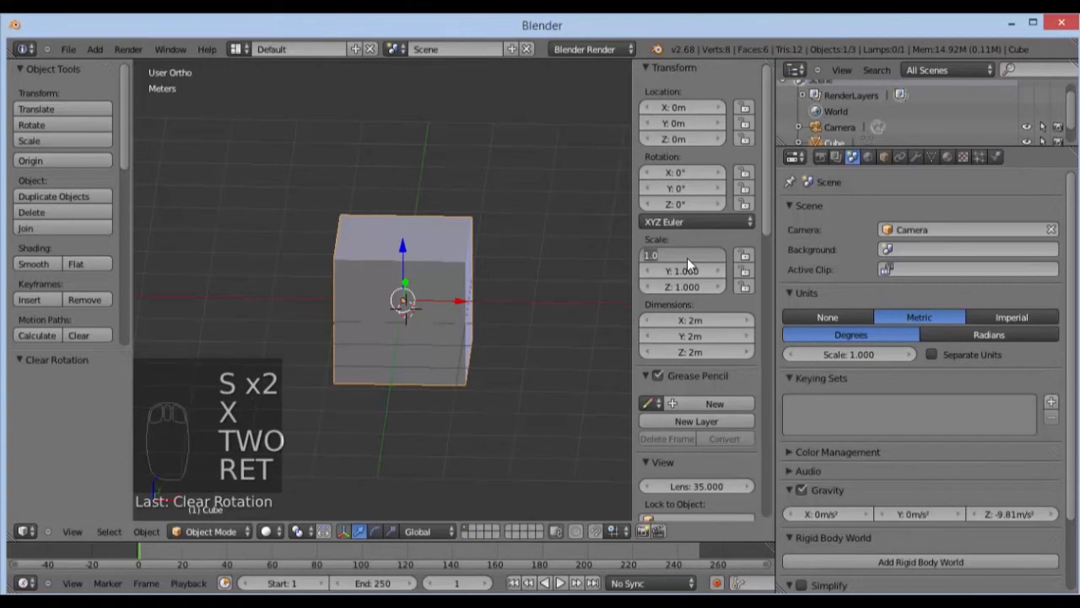
key(Escape)
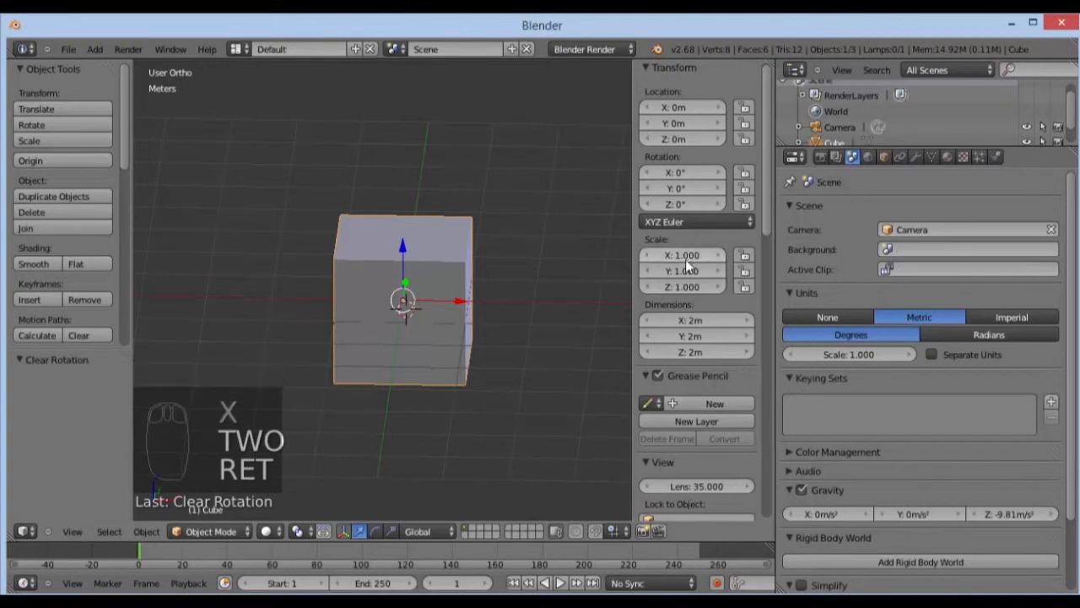
- Scale the cube by a factor of 2 along the X axis
click(506, 279)
scroll(440, 274, down, 1)
scroll(437, 272, up, 1)
middle_drag(441, 271, 434, 302)
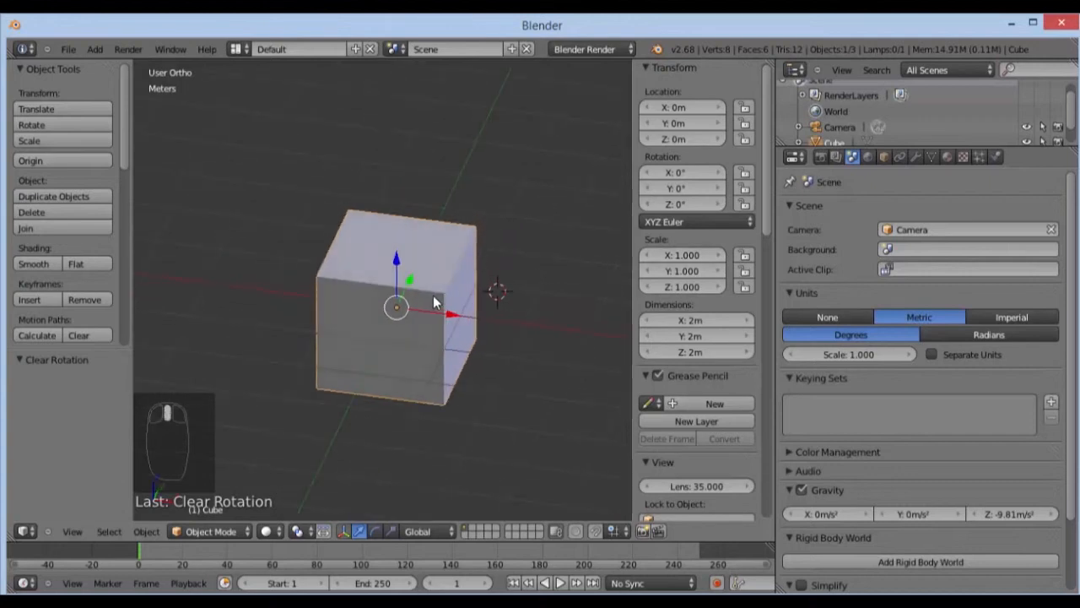
key(s)
key(x)
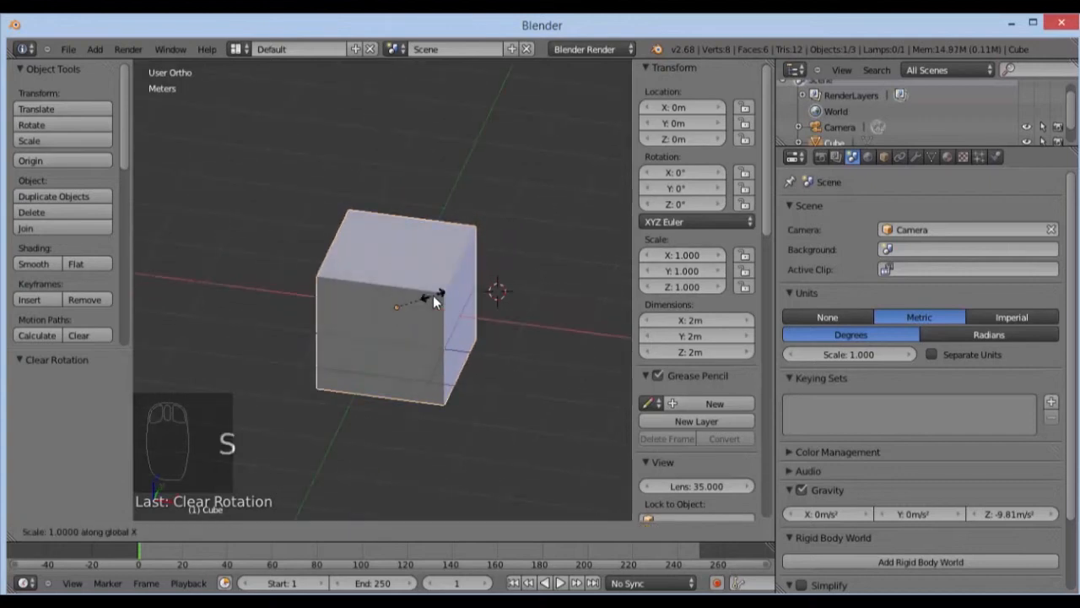
text(2)
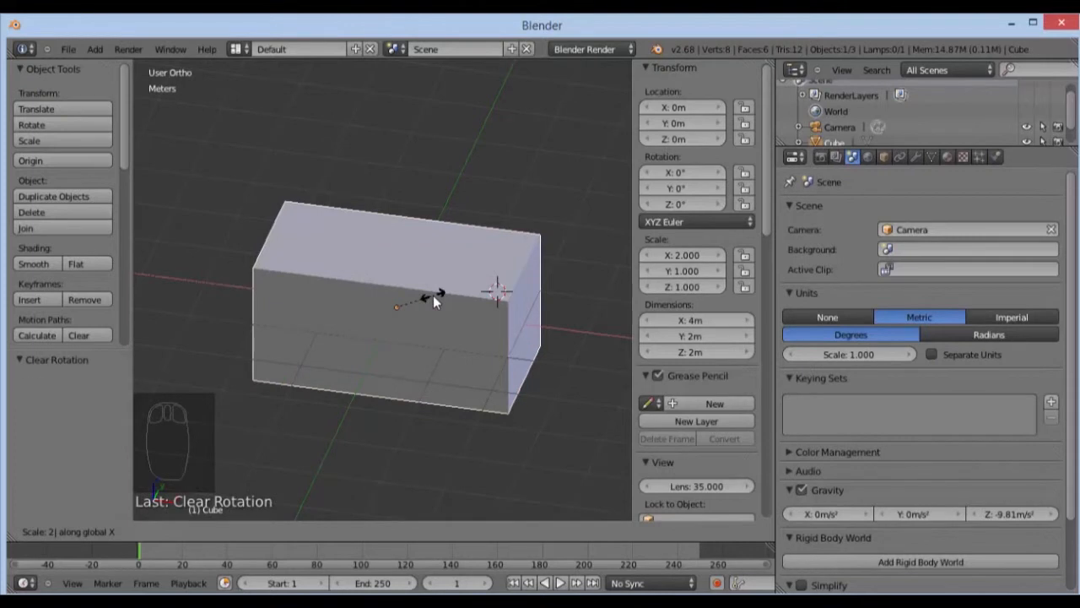
click(433, 295)
- Scale the elongated cube by a factor of 5 along the Y axis
middle_drag(470, 285, 455, 261)
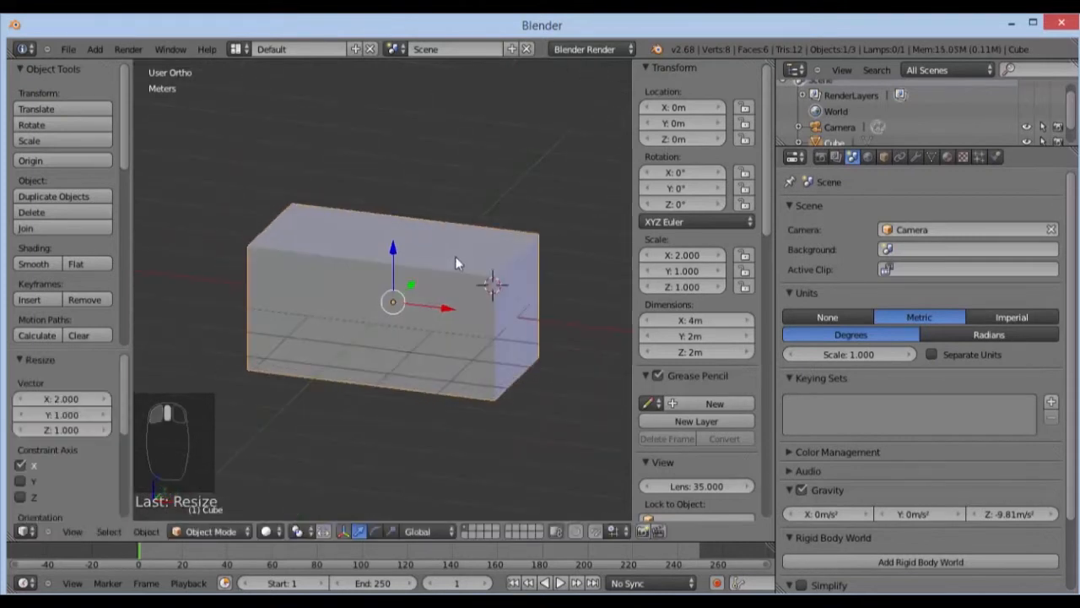
key(s)
key(y)
text(5)
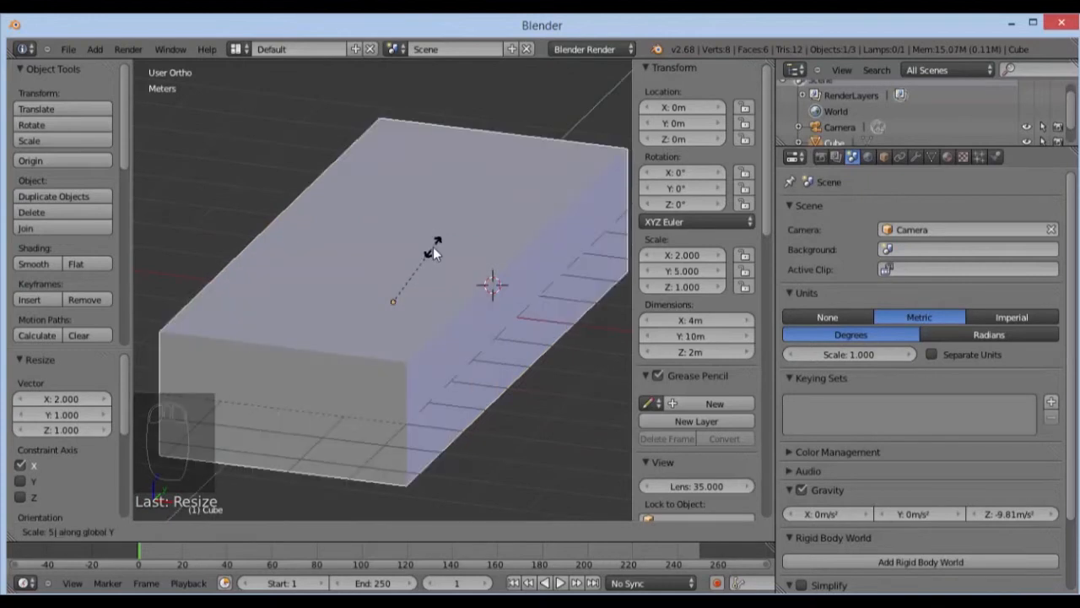
key(Return)
- Clear the cube's scale to restore its original proportions
middle_drag(452, 266, 374, 292)
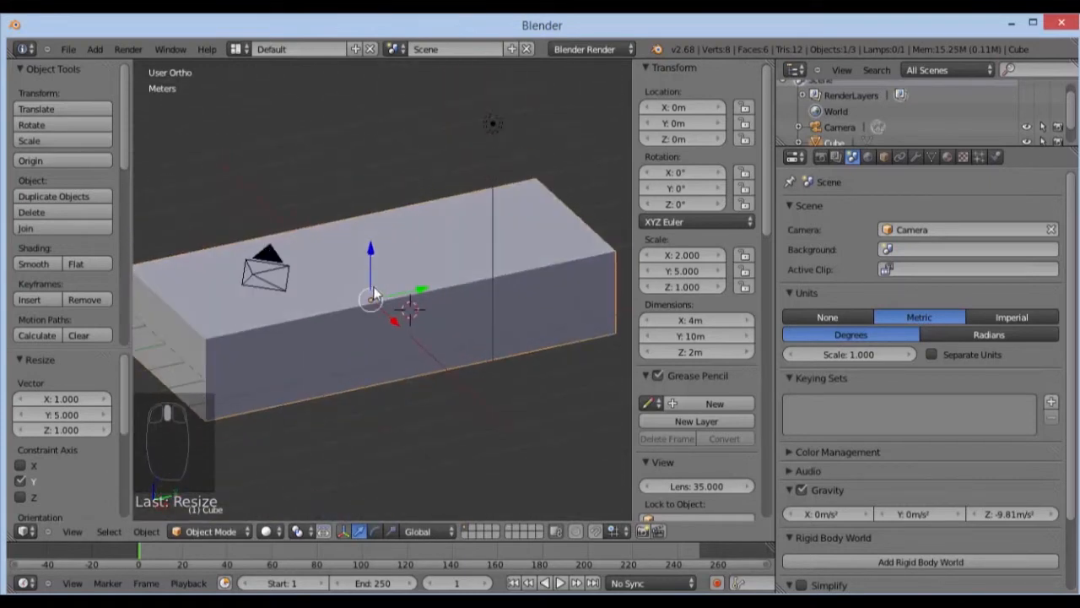
key(alt+s)
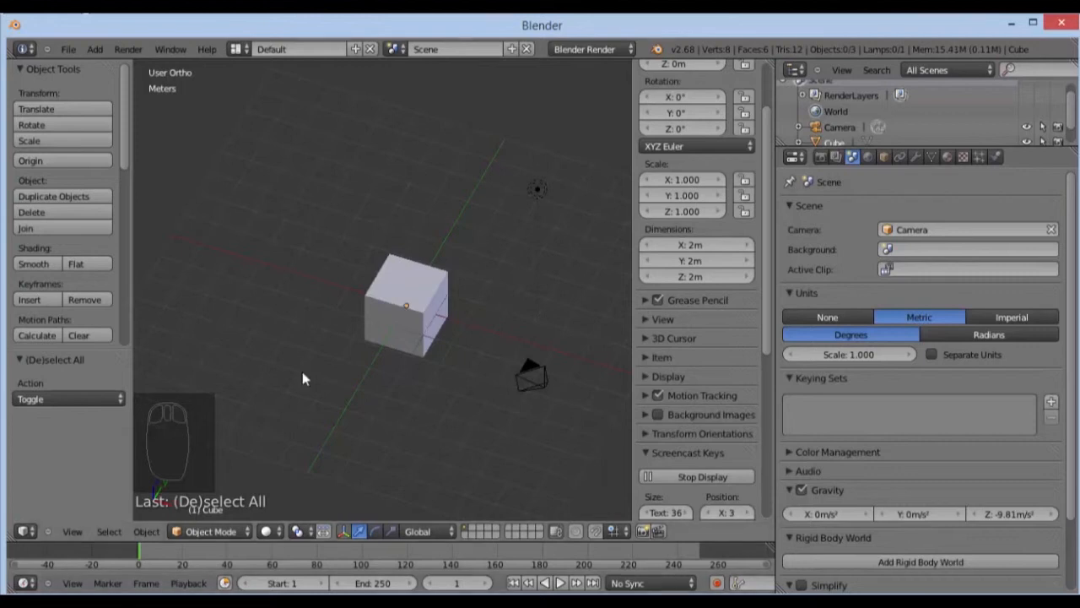
- Expand the 3D view's Display settings and bring the grid floor options into reach
scroll(296, 275, down, 2)
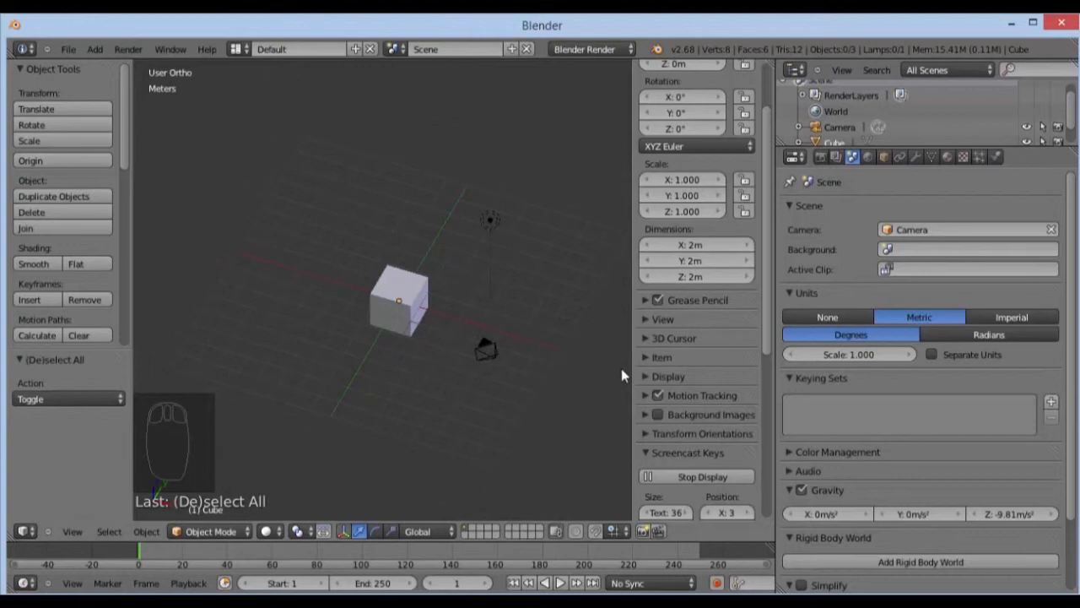
key(n)
key(n)
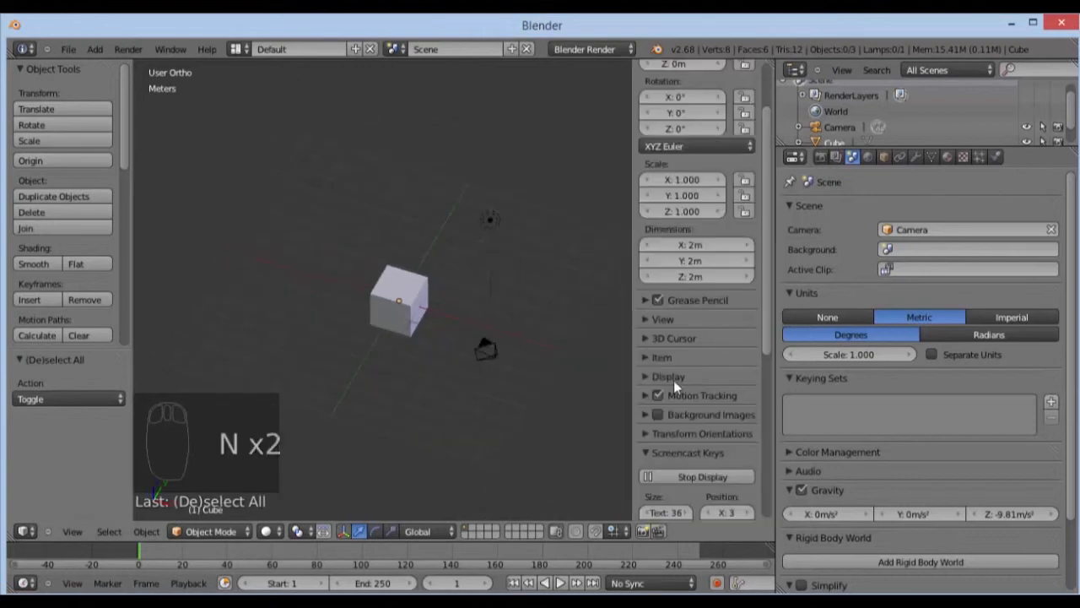
click(645, 377)
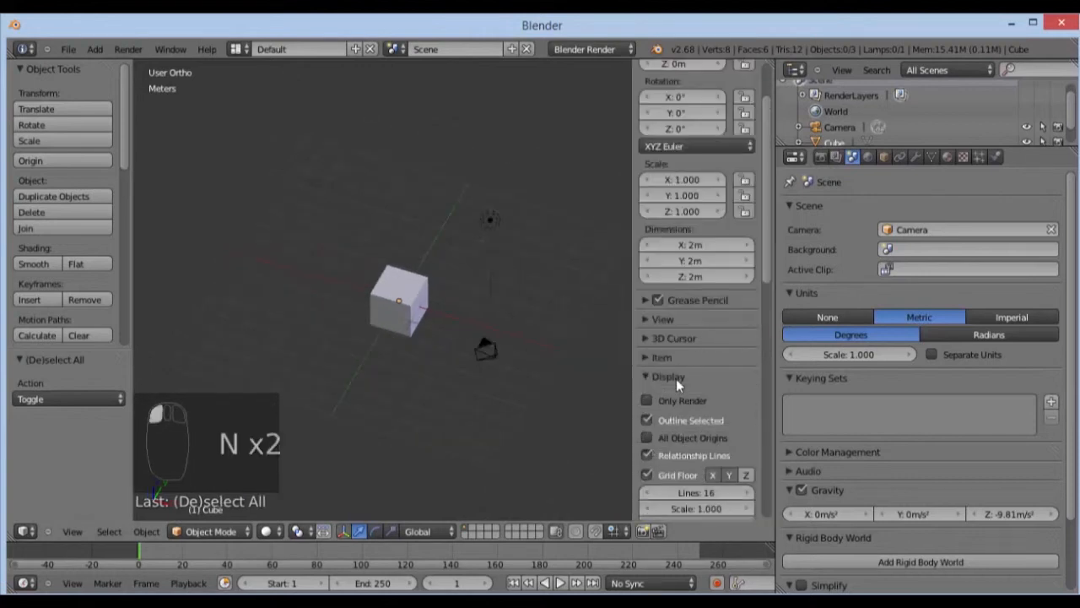
scroll(679, 382, down, 4)
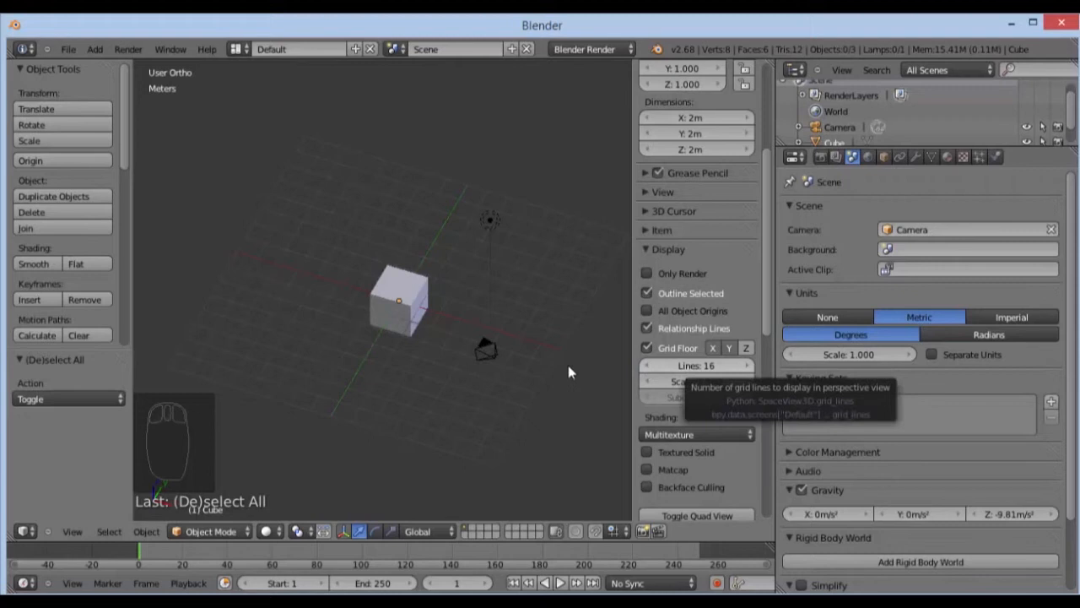
middle_drag(519, 427, 557, 319)
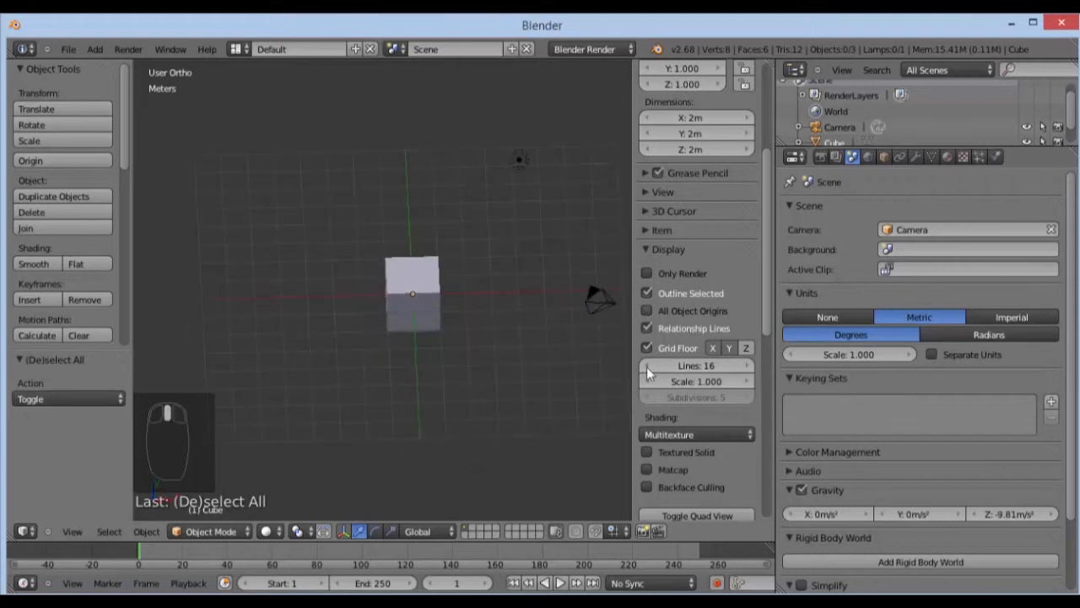
- Reduce the number of grid floor lines step by step to 5
click(647, 366)
click(646, 366)
click(646, 365)
click(647, 365)
click(643, 365)
click(644, 365)
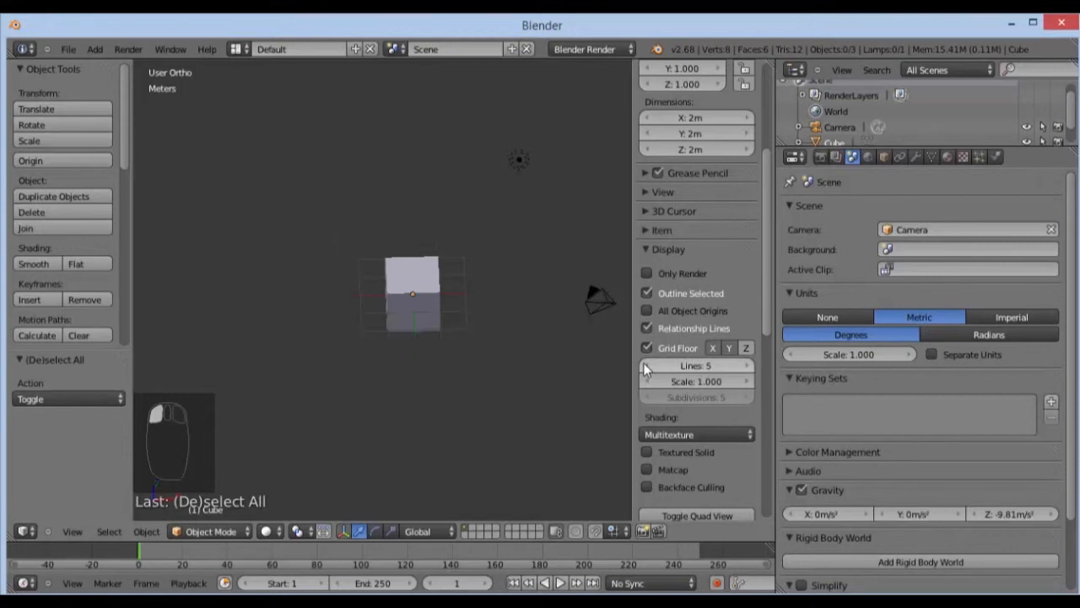
scroll(505, 363, up, 6)
middle_drag(548, 369, 445, 386)
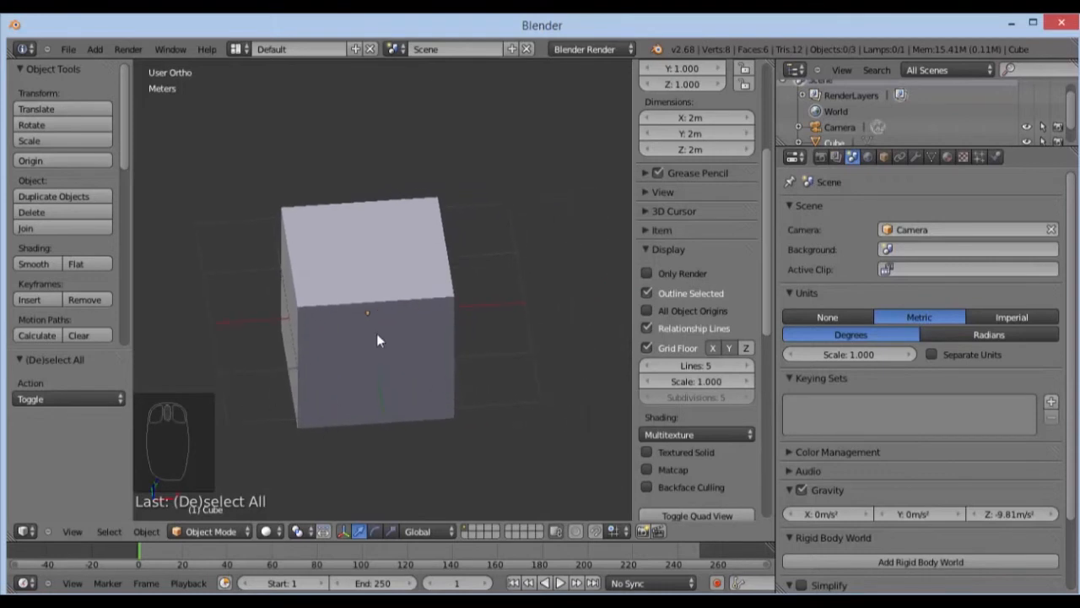
- Set the number of grid floor lines to 10
click(718, 365)
text(10)
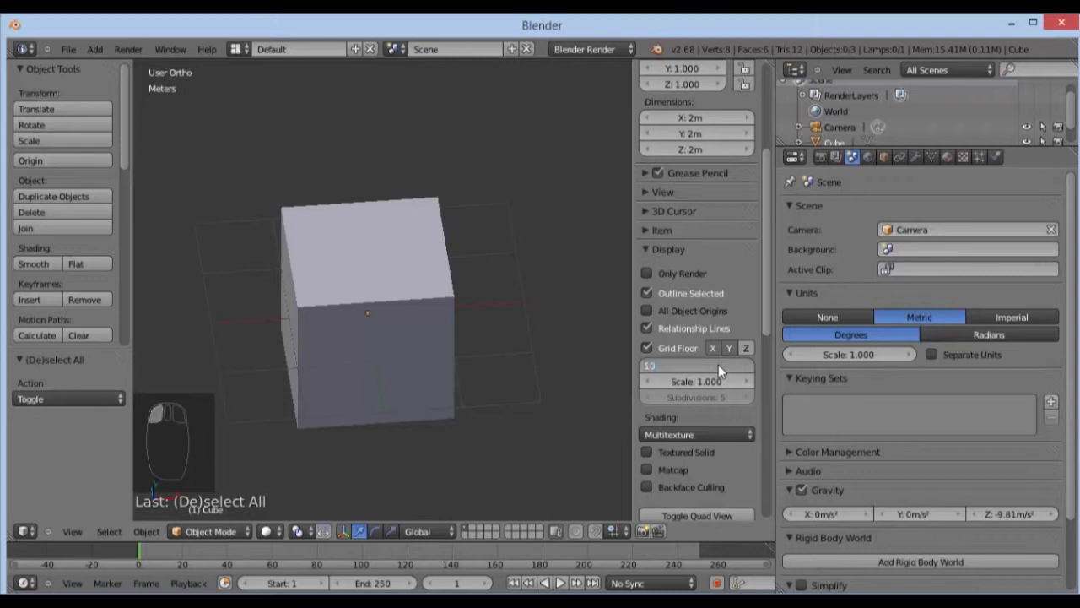
key(Return)
- Examine the grid floor around the cube from several angles and zoom levels
scroll(404, 333, down, 5)
middle_drag(403, 331, 450, 351)
scroll(420, 374, up, 3)
scroll(420, 427, up, 5)
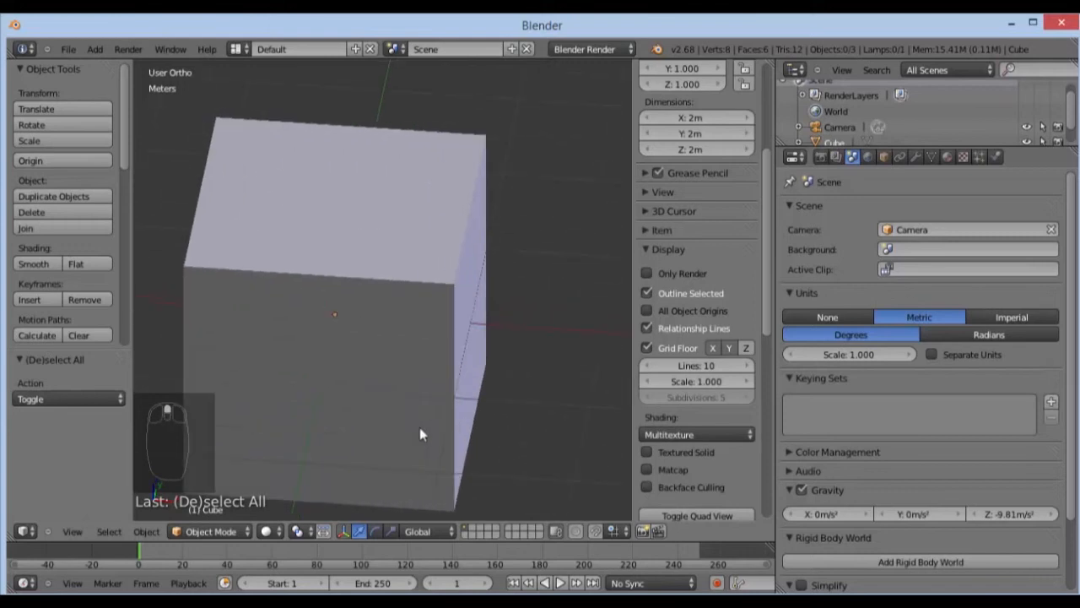
scroll(419, 427, up, 3)
middle_drag(460, 403, 478, 475)
scroll(457, 333, down, 4)
scroll(509, 302, up, 2)
middle_drag(508, 302, 465, 246)
scroll(466, 238, up, 2)
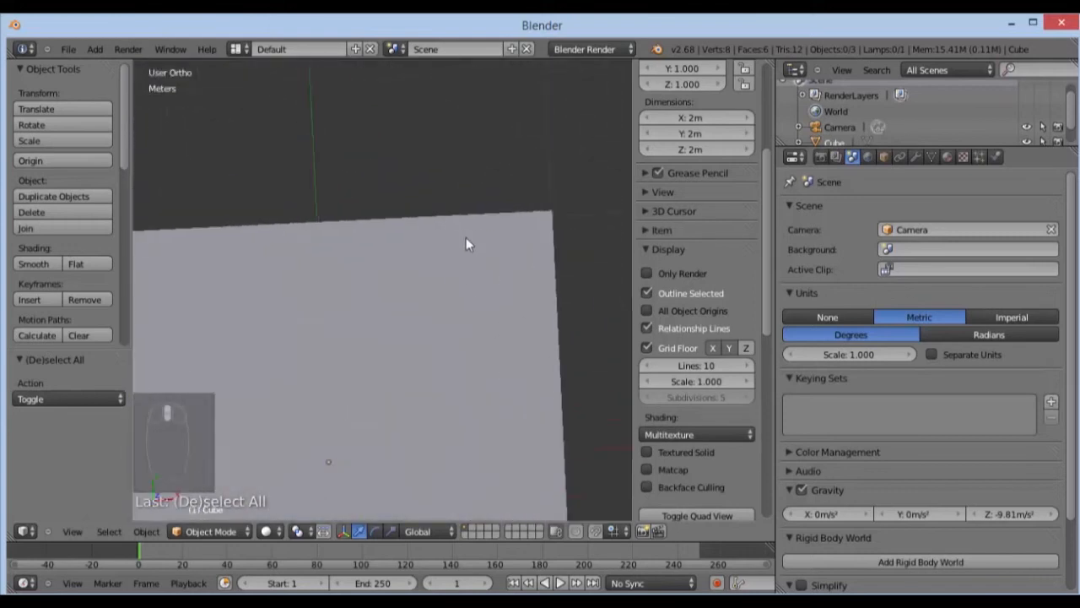
scroll(466, 241, down, 6)
scroll(456, 354, up, 2)
- Raise the grid floor subdivisions to 10
middle_drag(458, 357, 441, 272)
click(746, 394)
click(746, 394)
click(746, 394)
click(746, 394)
click(746, 394)
- Look at the cube's corner against the grid up close in the top orthographic view
scroll(355, 425, up, 8)
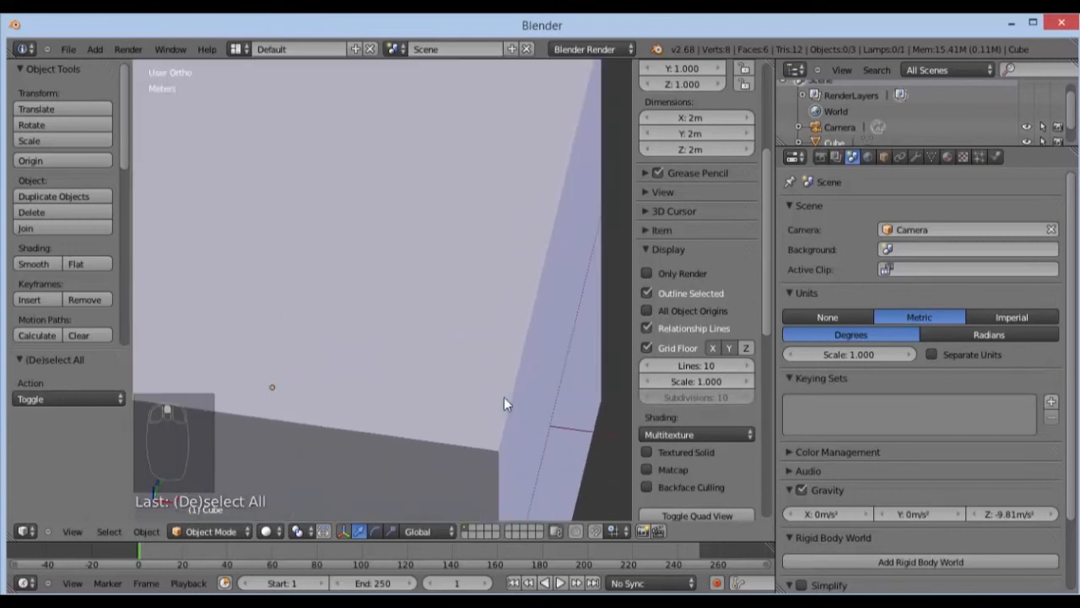
middle_drag(478, 404, 494, 475)
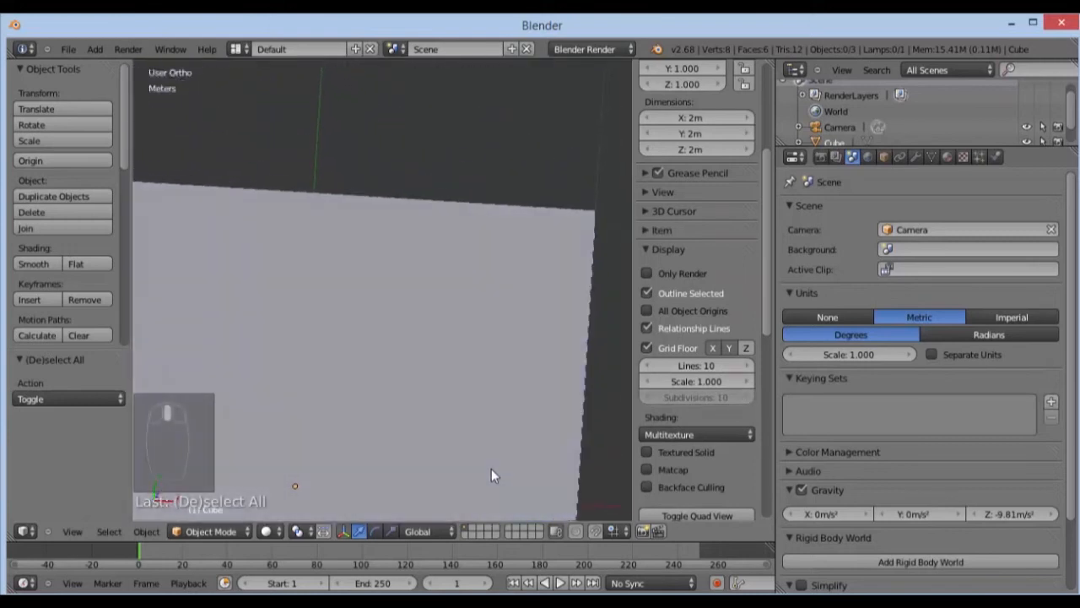
key(KP_7)
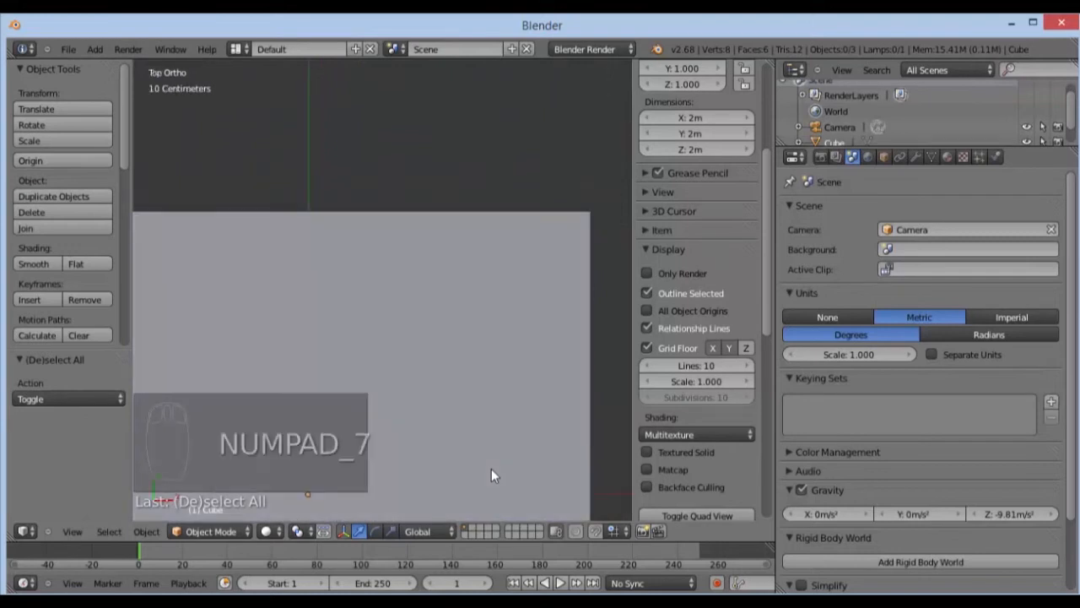
key(KP_5)
key(KP_5)
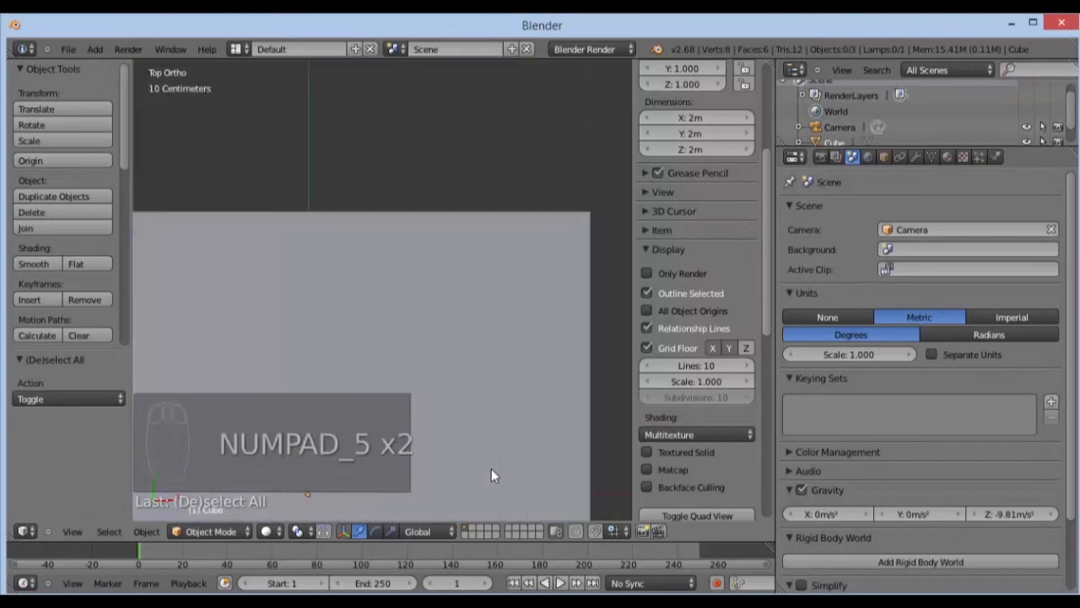
- Compare the grid's unit spacing around the cube at different zoom levels in the top view
scroll(491, 468, down, 5)
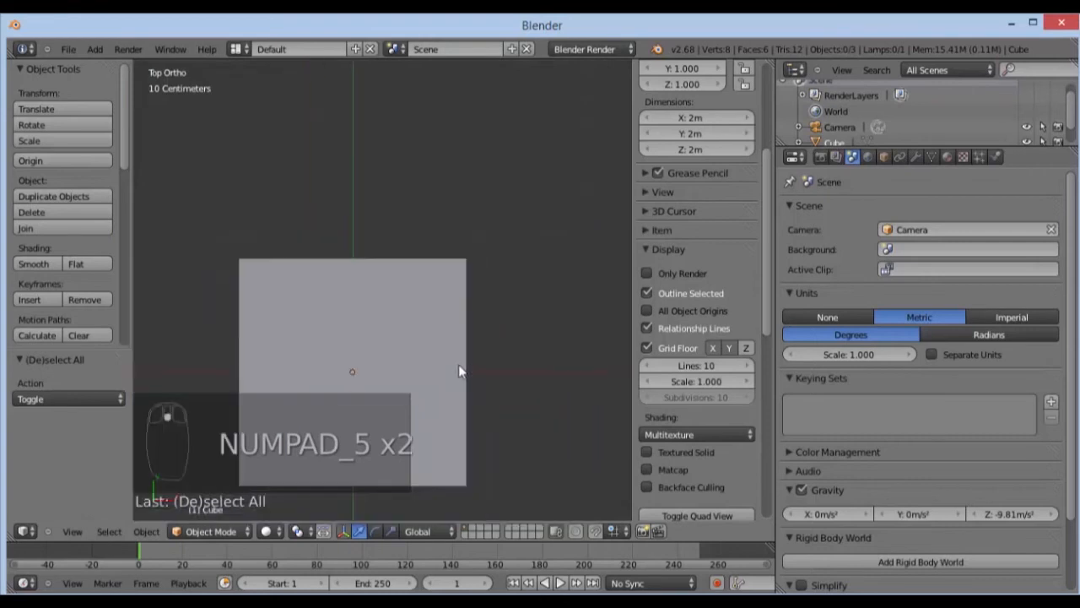
scroll(427, 254, up, 1)
scroll(465, 271, up, 2)
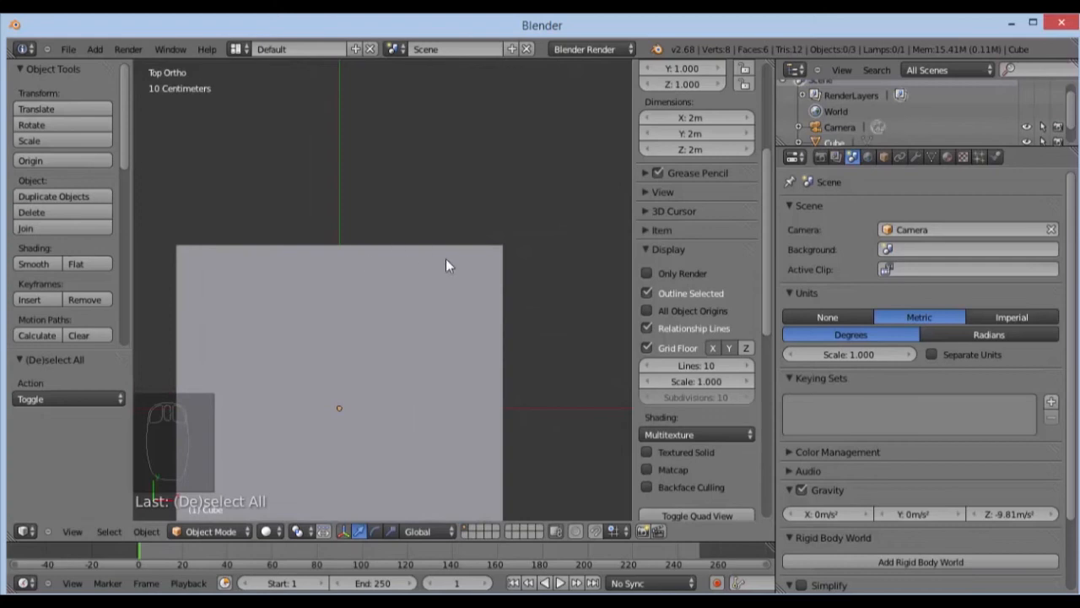
scroll(459, 264, down, 4)
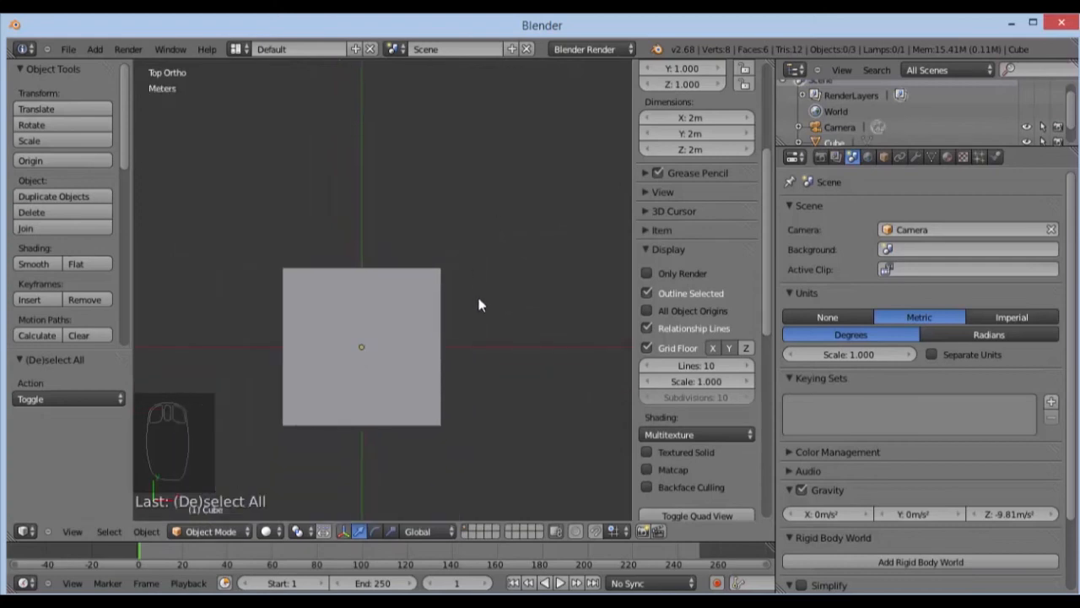
scroll(383, 248, down, 3)
scroll(386, 321, up, 2)
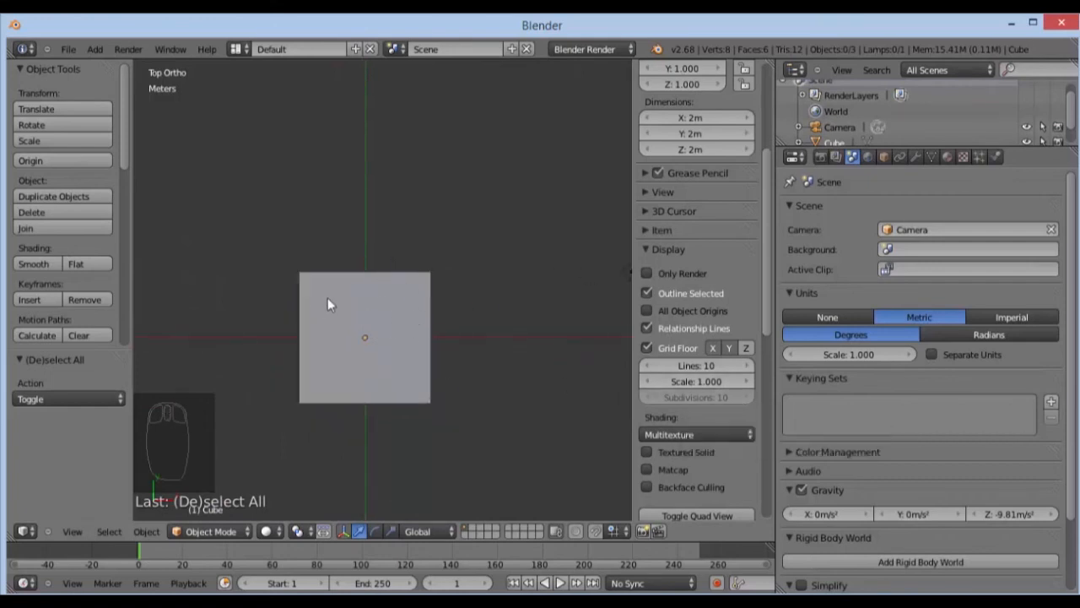
scroll(332, 302, down, 5)
scroll(335, 297, down, 2)
scroll(335, 295, up, 3)
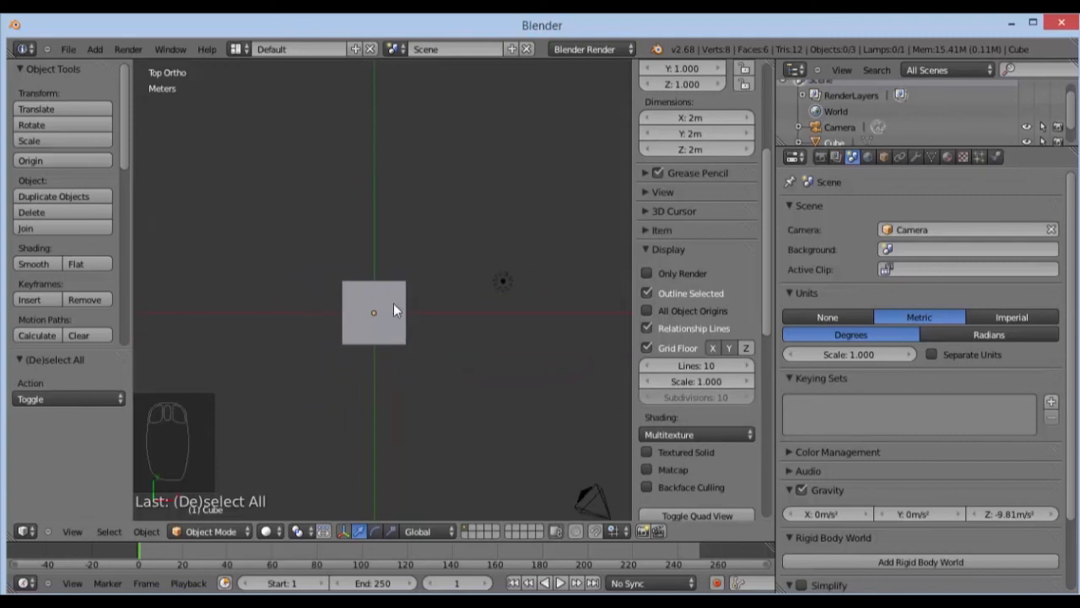
scroll(398, 323, up, 4)
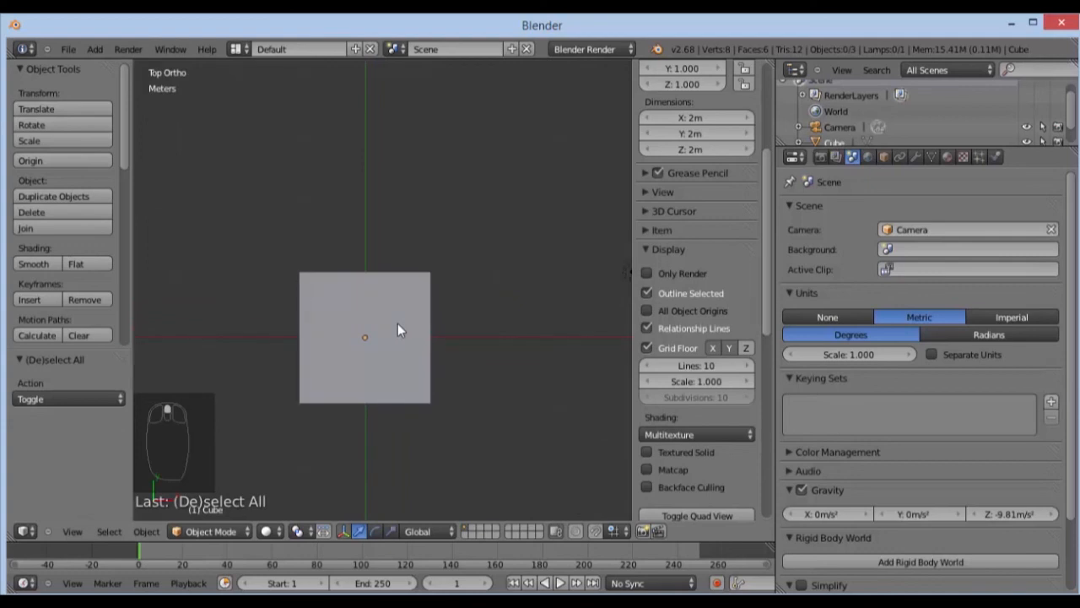